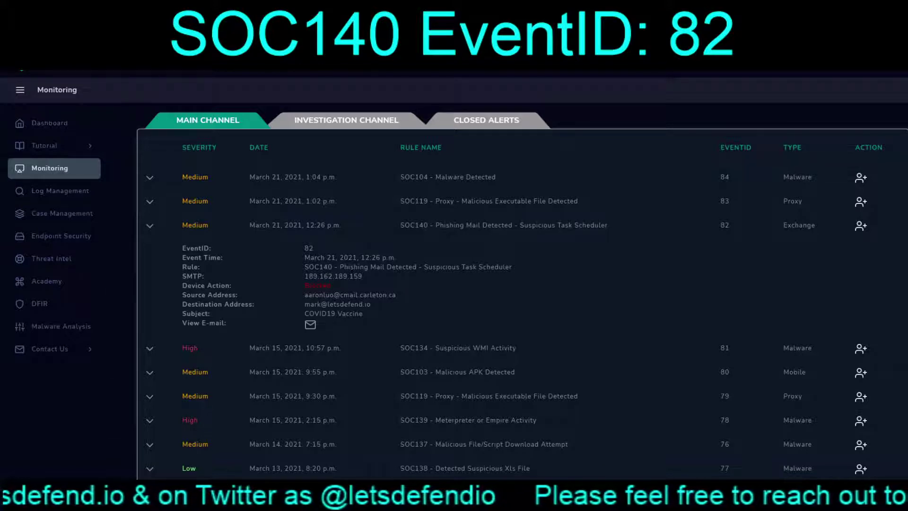
Search the web for ".ca" and highlight the Wikipedia result that explains the top-level domain
key("ctrl+t")
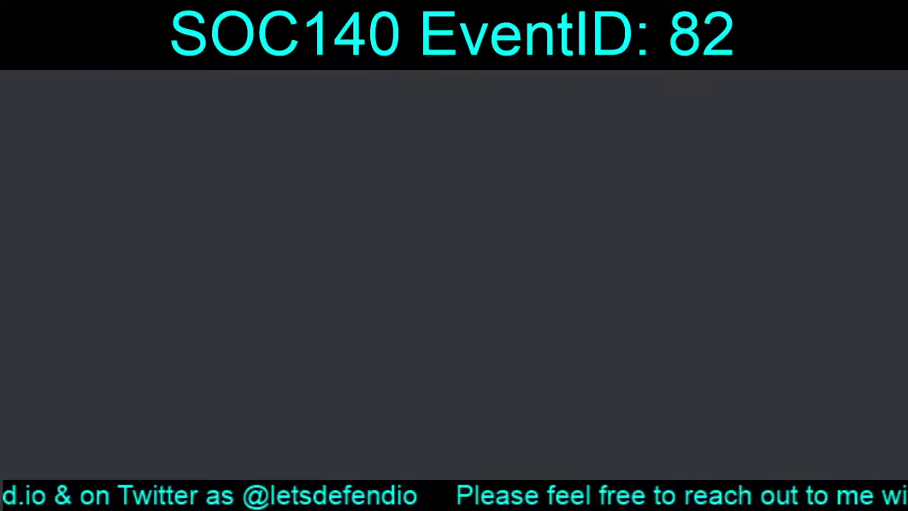
type(".ca")
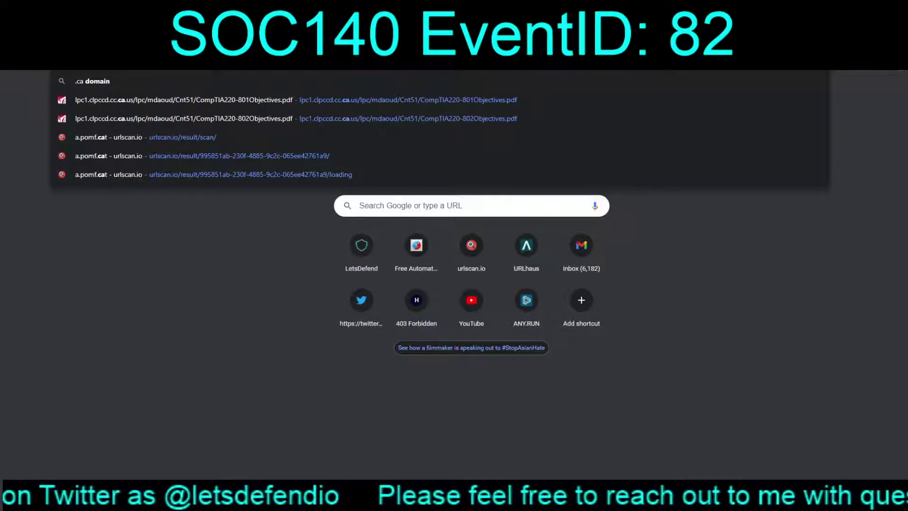
key("Return")
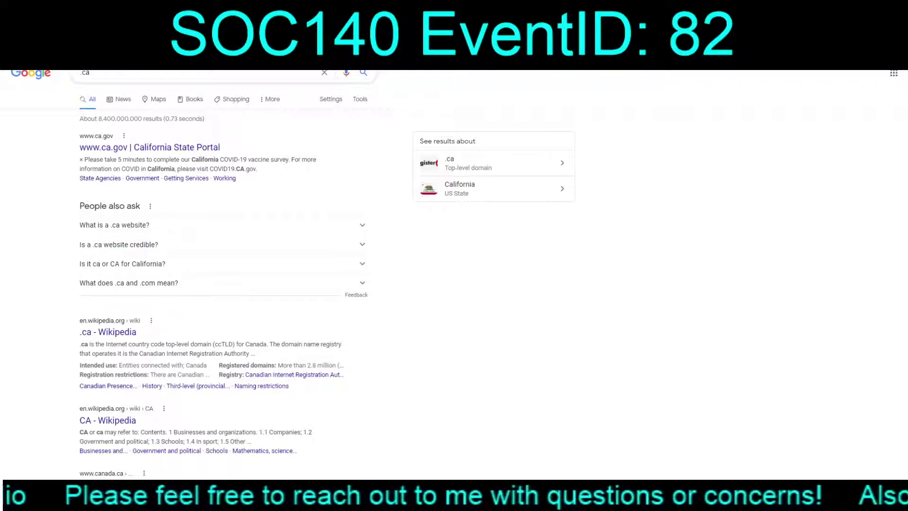
left_click_drag(80, 320, 277, 344)
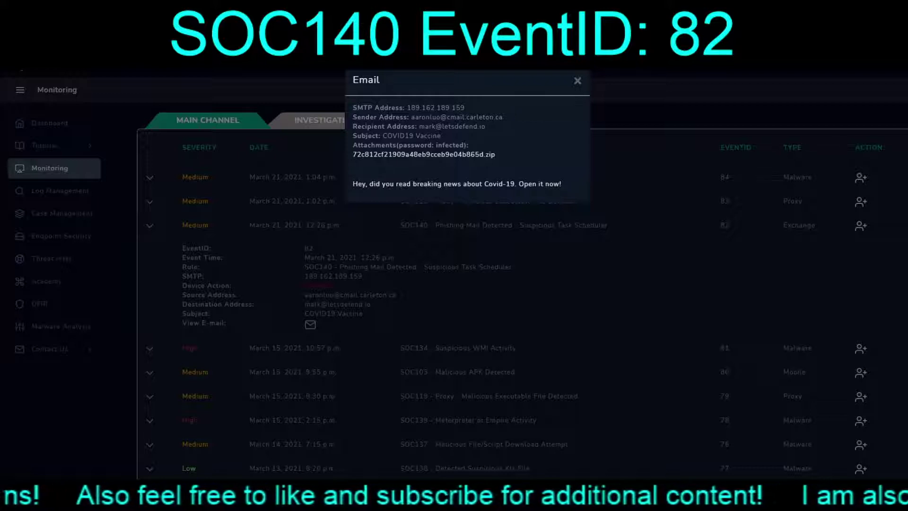
Copy the SMTP address from the COVID19 Vaccine email and open the Cisco Talos reputation site
left_click_drag(465, 107, 406, 108)
key("ctrl+c")
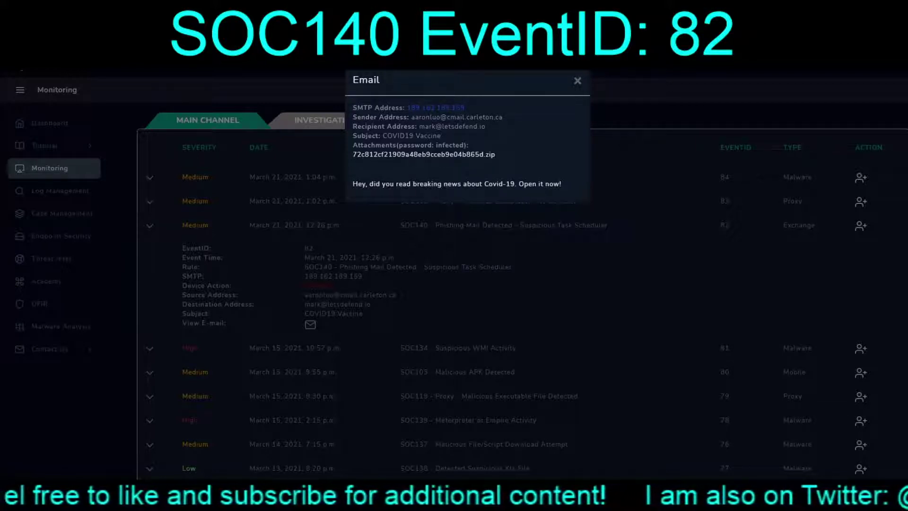
key("ctrl+t")
type("talos")
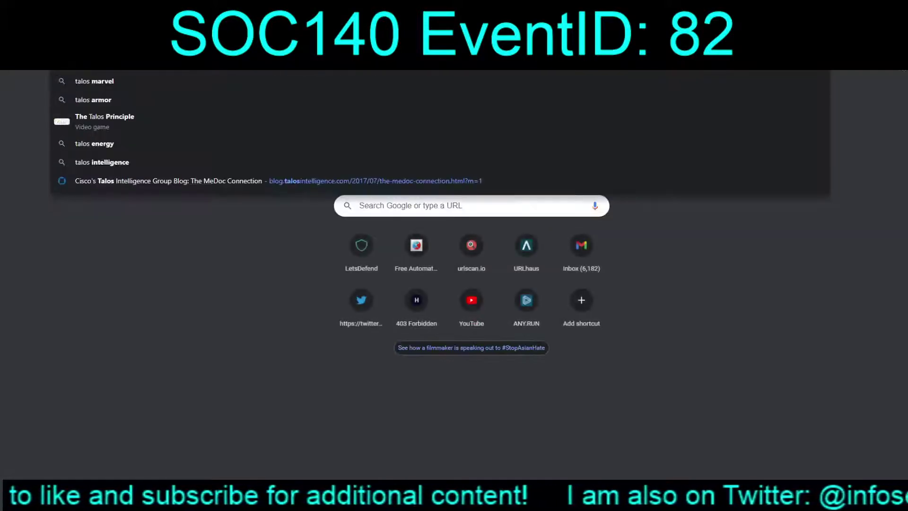
key("Return")
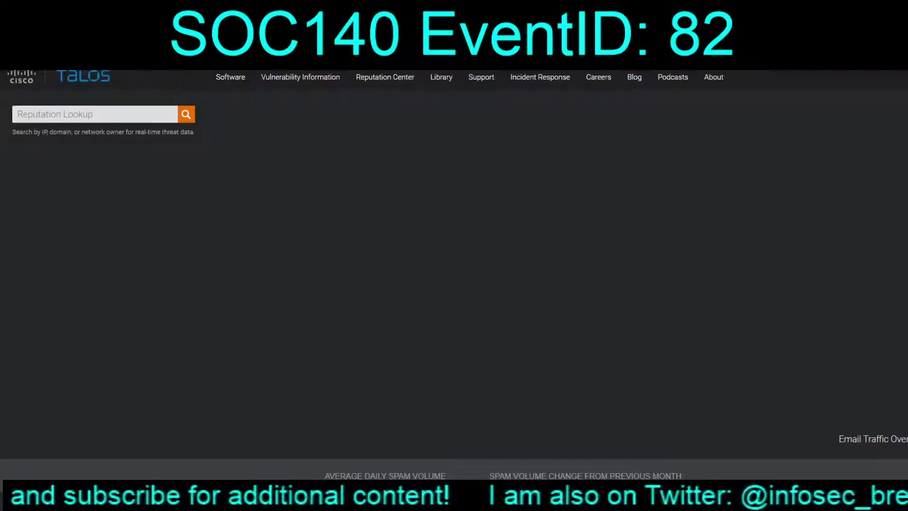
Look up 189.162.189.159 in the Talos reputation lookup and review its location, owner, reputation and block list details
left_click(94, 114)
key("ctrl+v")
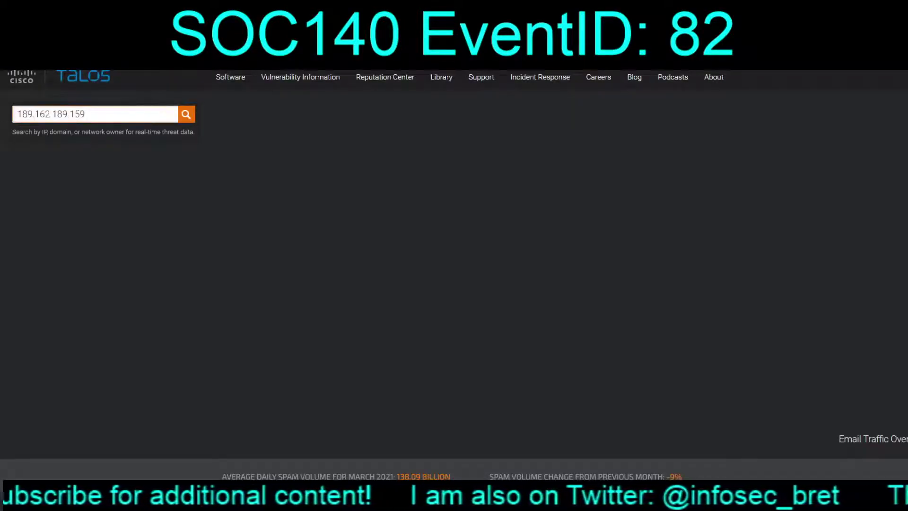
key("Return")
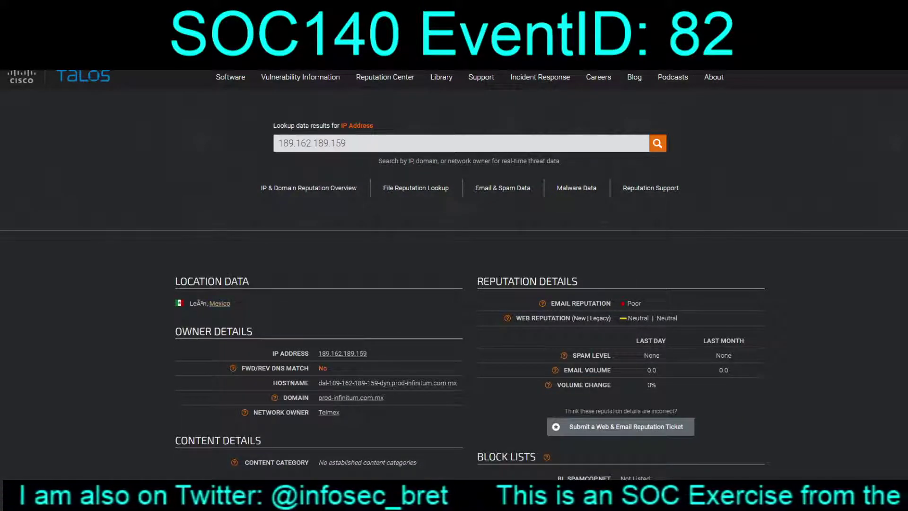
scroll(454, 274, "down", 5)
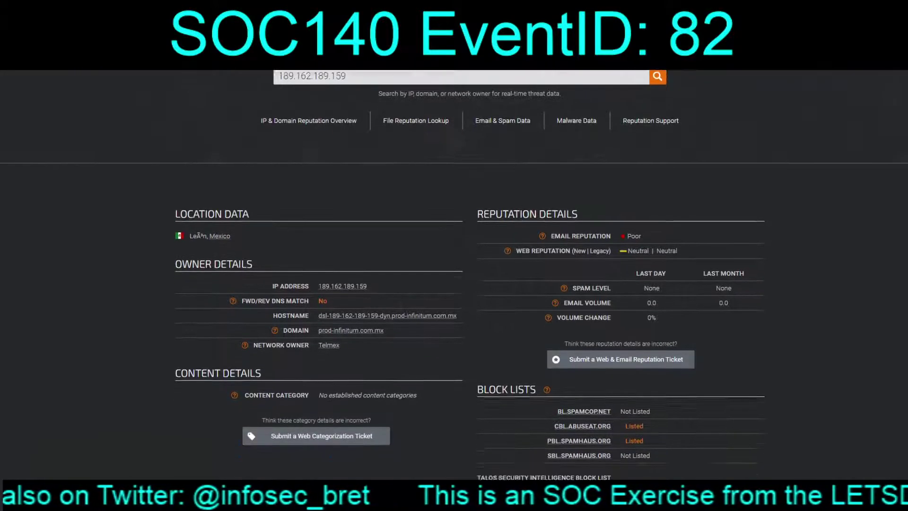
scroll(454, 275, "up", 5)
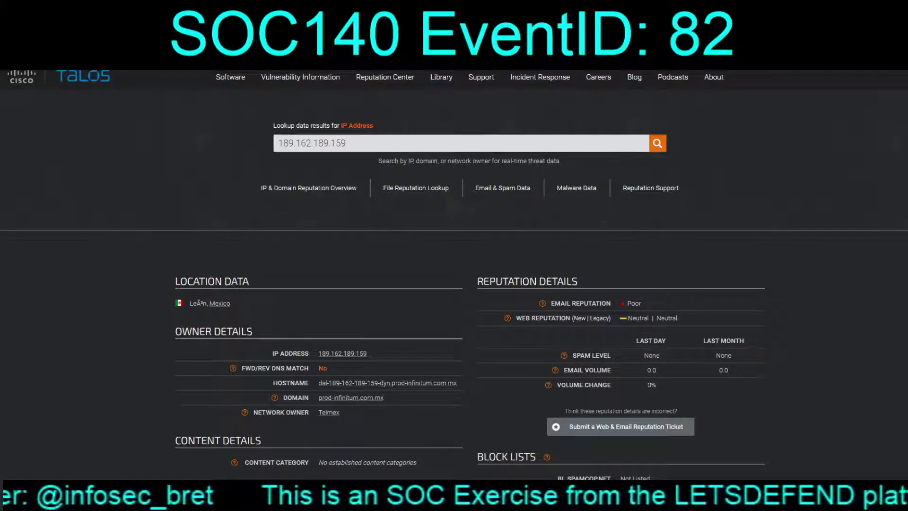
Return to the alert's email in LetsDefend and examine the wording of its message body
key("ctrl+Tab")
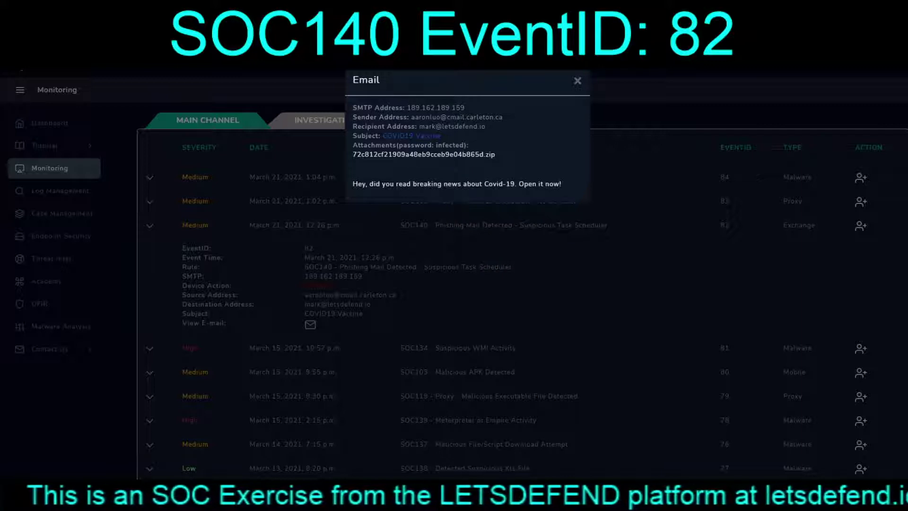
left_click_drag(370, 184, 560, 184)
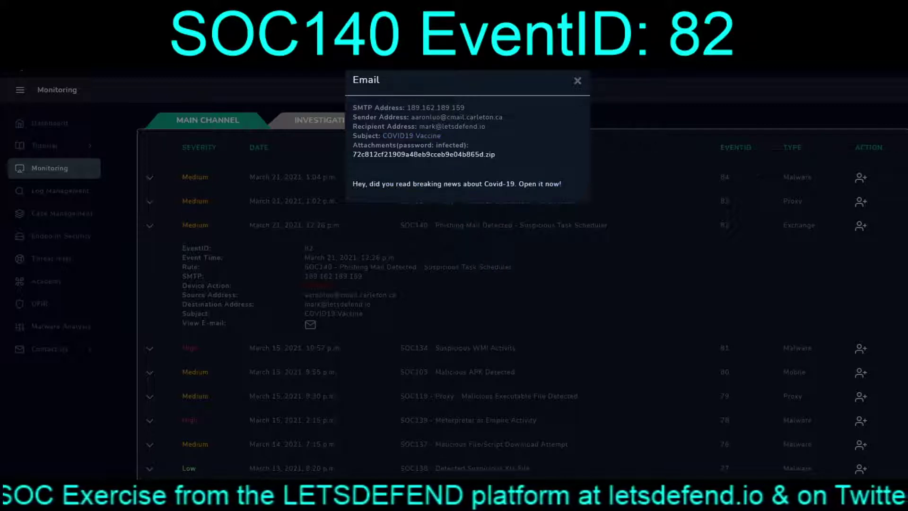
left_click_drag(562, 184, 519, 184)
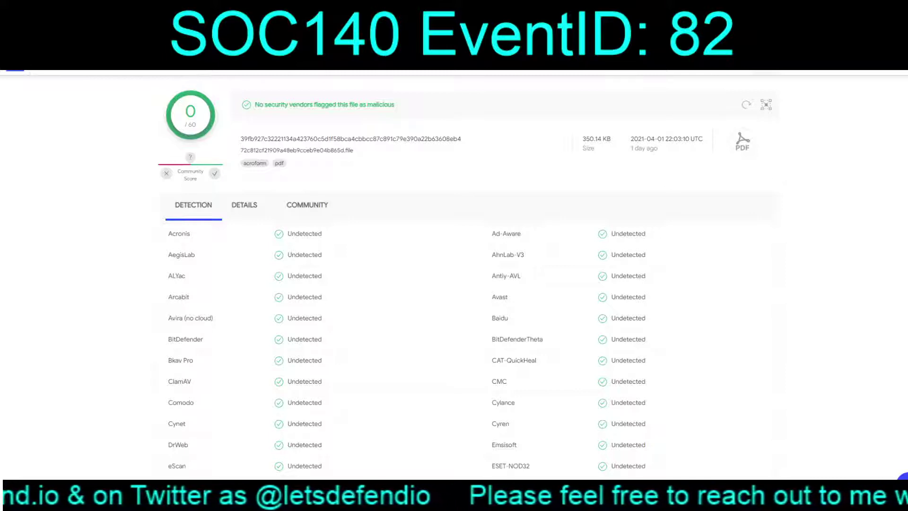
Review the vendor detections for the attached PDF in VirusTotal, including its hashes, file type and submission history
scroll(454, 265, "down", 12)
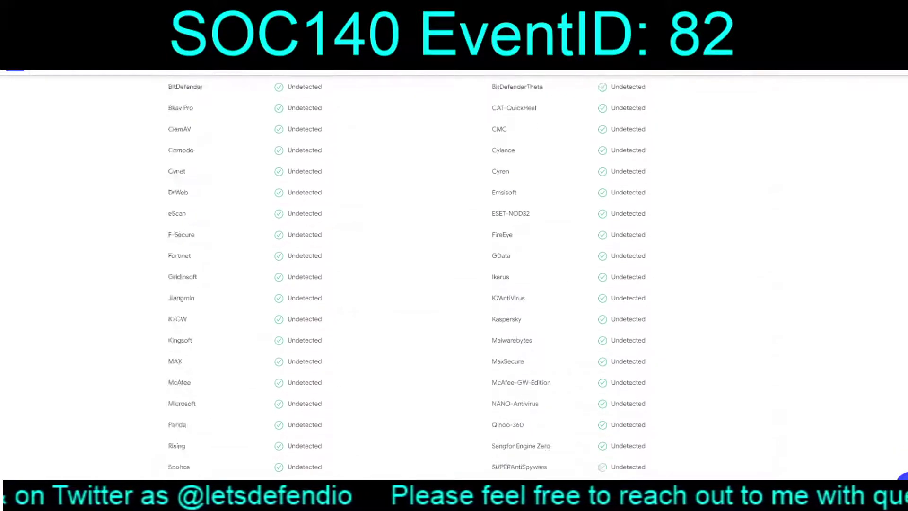
scroll(454, 274, "up", 12)
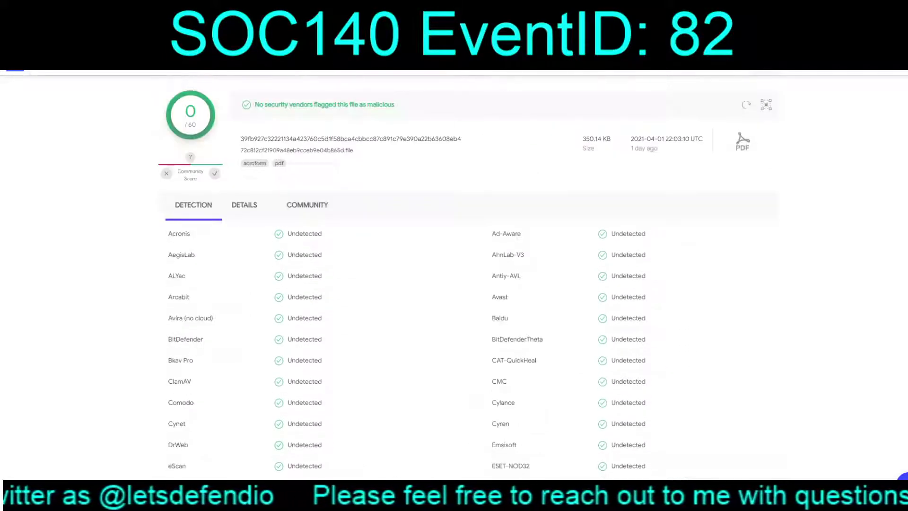
left_click(244, 205)
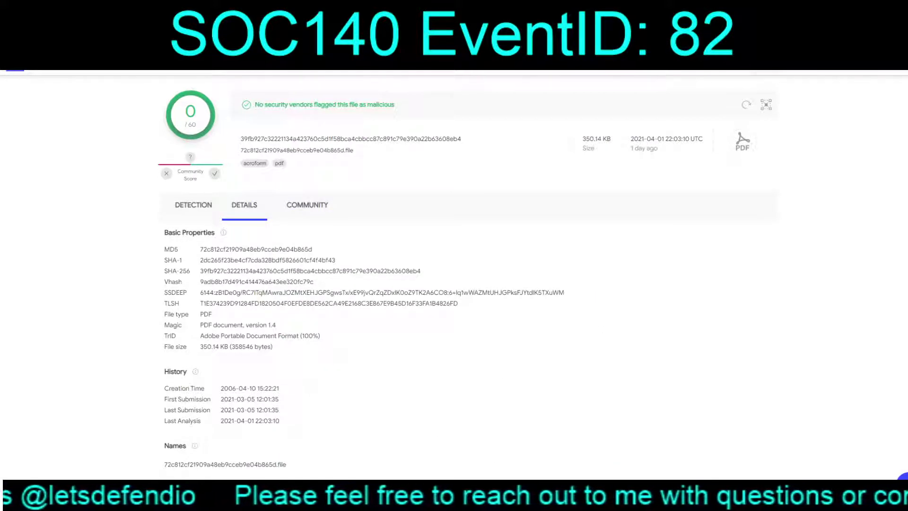
scroll(454, 265, "down", 3)
scroll(454, 265, "up", 3)
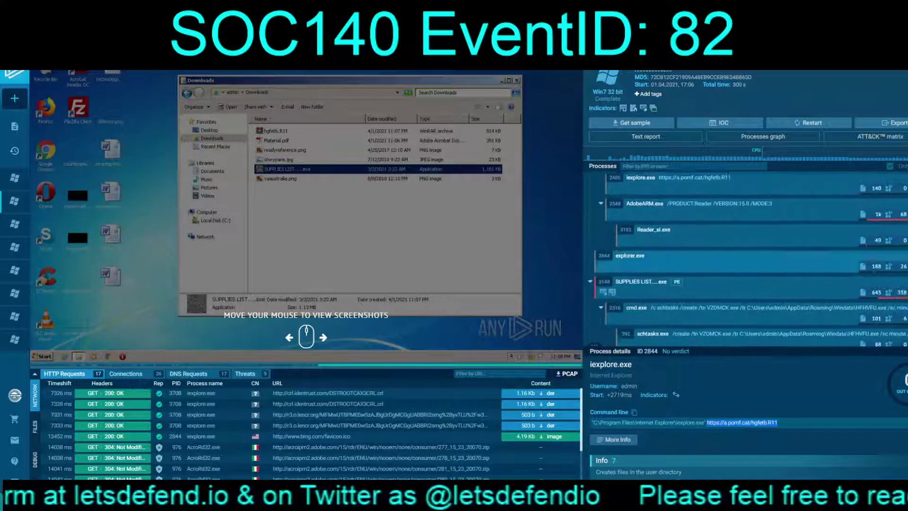
Examine the ANY.RUN process list from the SUPPLIES LIST executable down to its child and scheduled processes
scroll(747, 258, "down", 2)
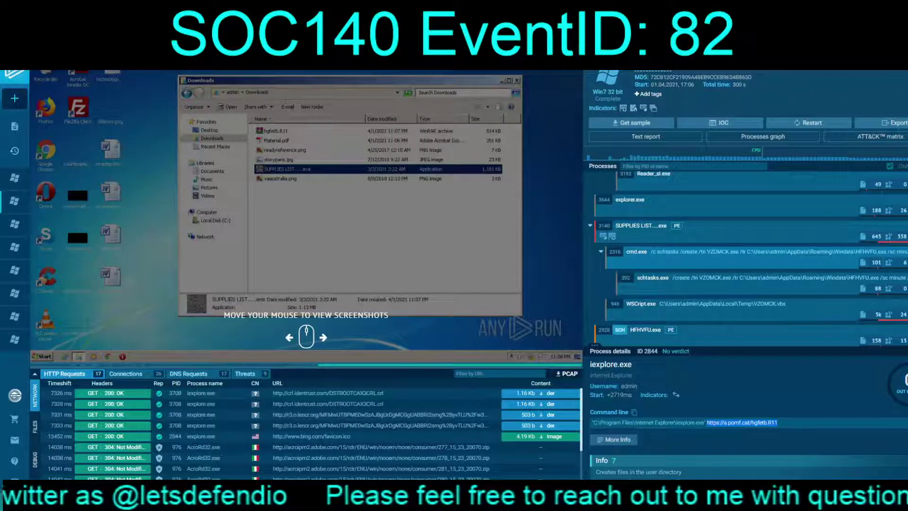
scroll(747, 257, "down", 1)
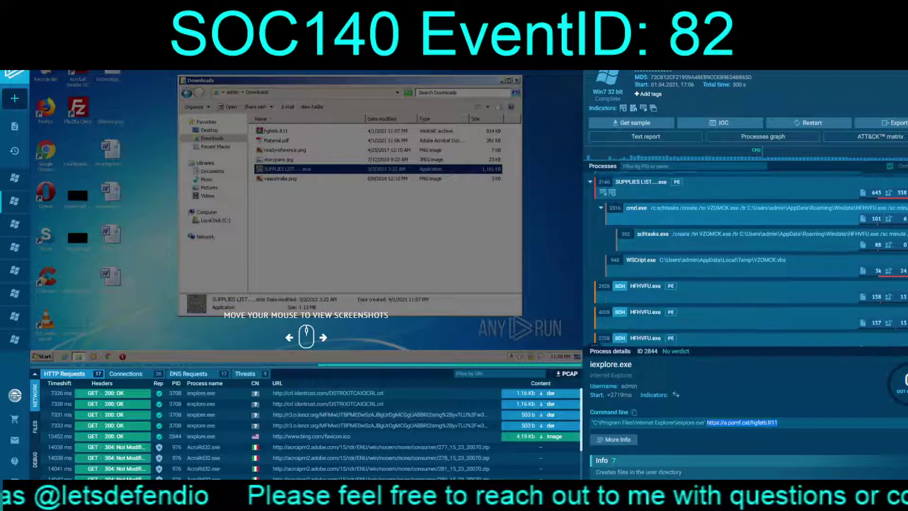
scroll(747, 258, "down", 1)
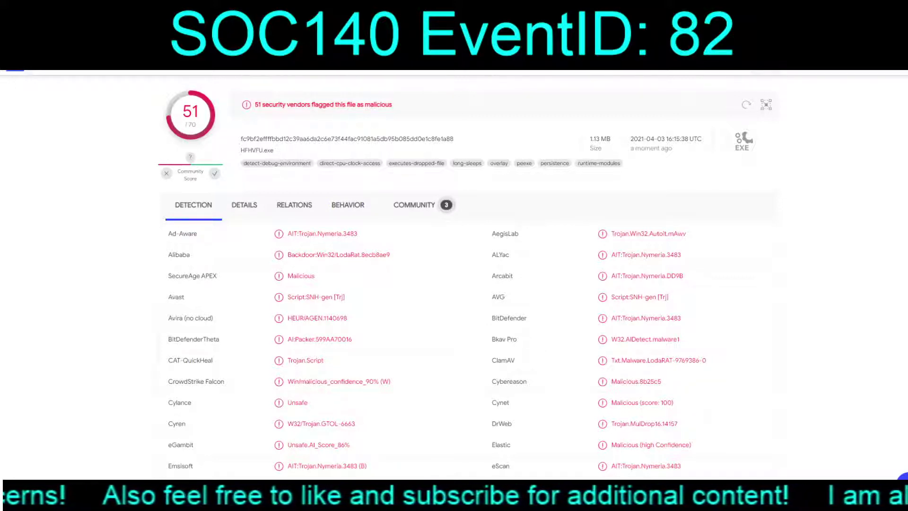
Review the vendor detections for HFHVFU.exe in VirusTotal and read the YARA signature matches in its community comments
scroll(303, 339, "down", 1)
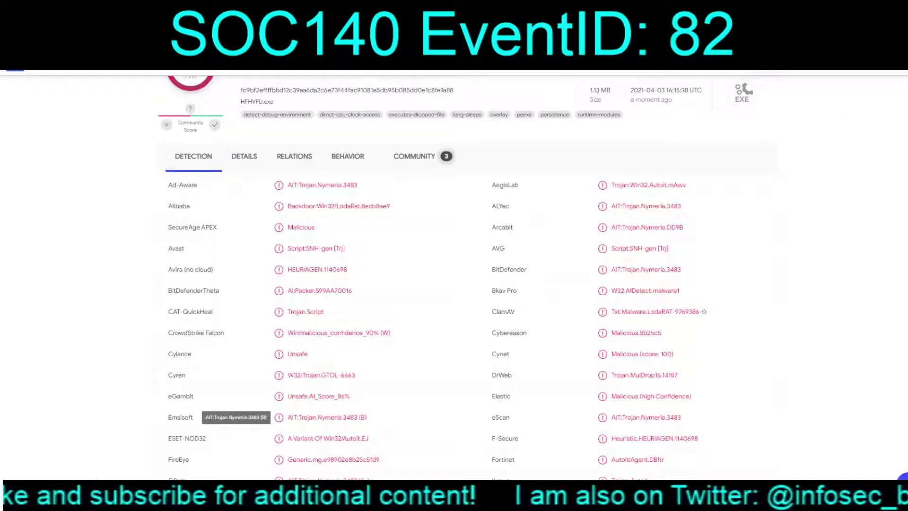
left_click(414, 156)
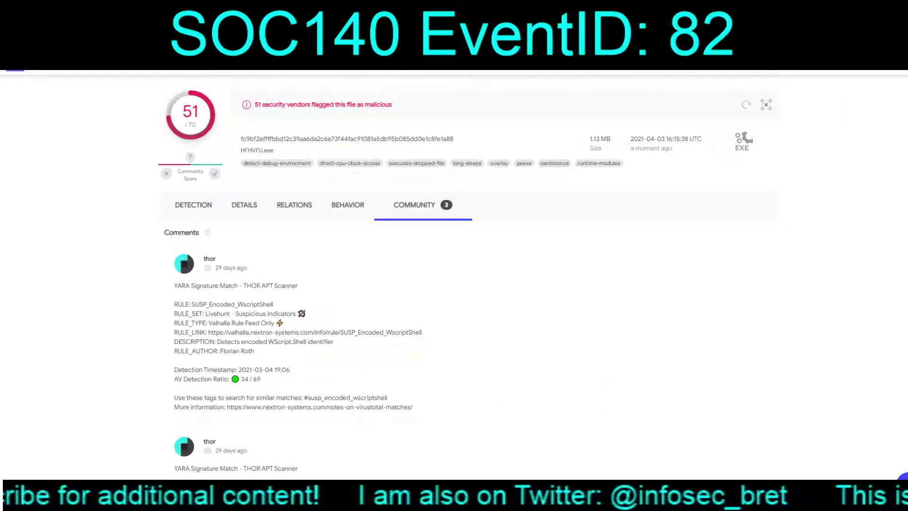
left_click_drag(246, 304, 273, 304)
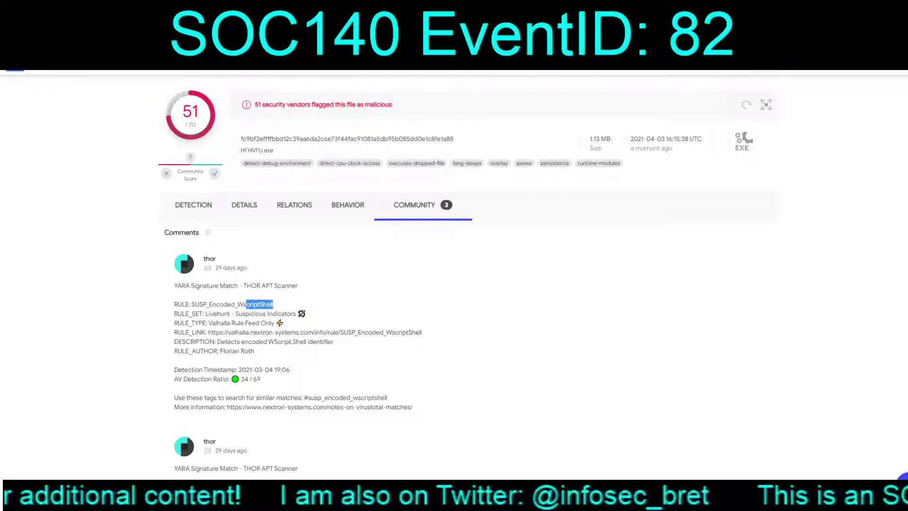
scroll(464, 265, "down", 2)
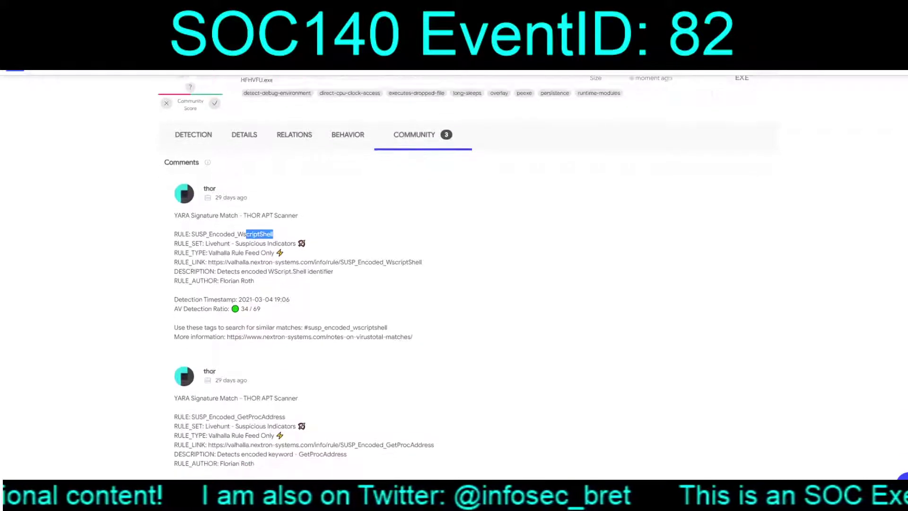
scroll(316, 265, "down", 3)
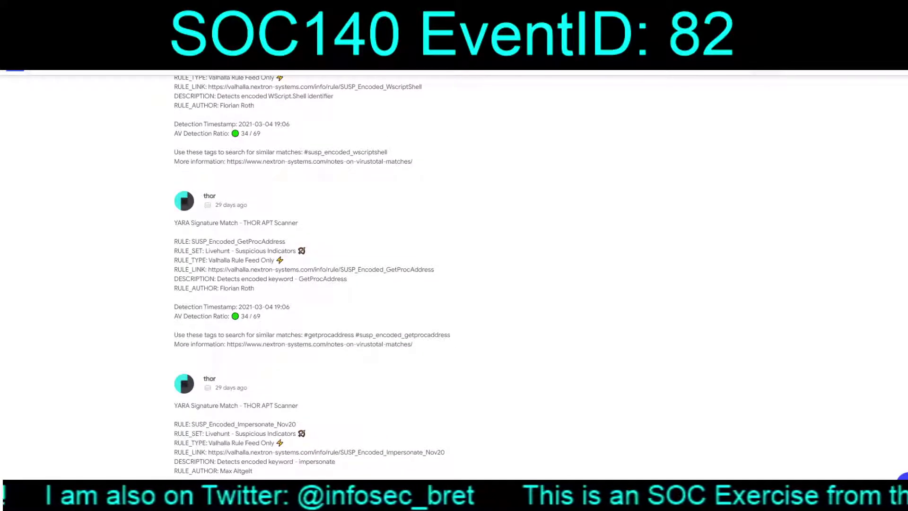
scroll(312, 265, "down", 4)
scroll(312, 265, "up", 8)
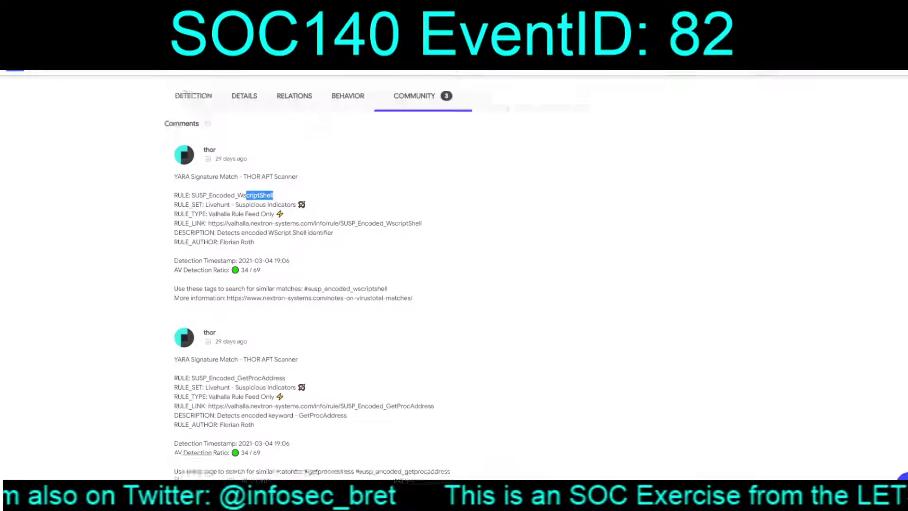
scroll(454, 265, "up", 1)
Examine the behavior report of HFHVFU.exe for network traffic, crowdsourced IDS rules and file system actions
left_click(348, 205)
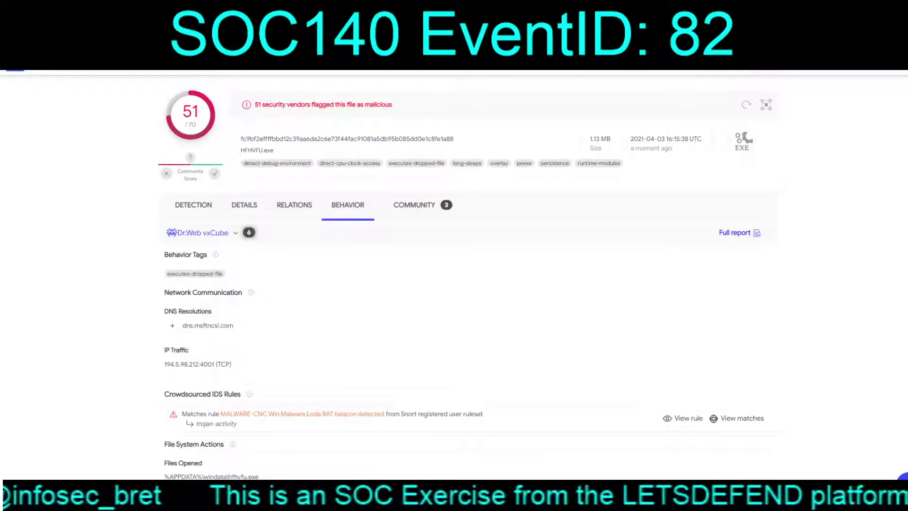
left_click_drag(239, 424, 222, 414)
left_click(223, 414)
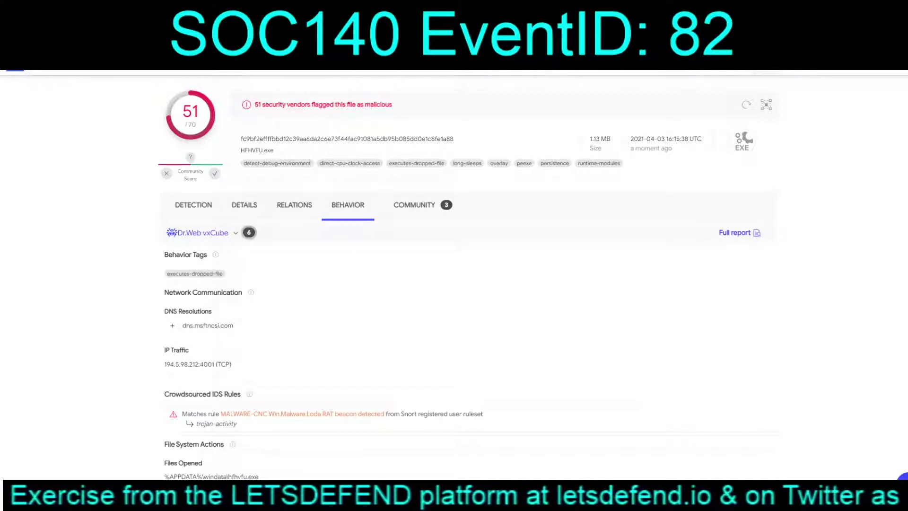
scroll(454, 274, "down", 4)
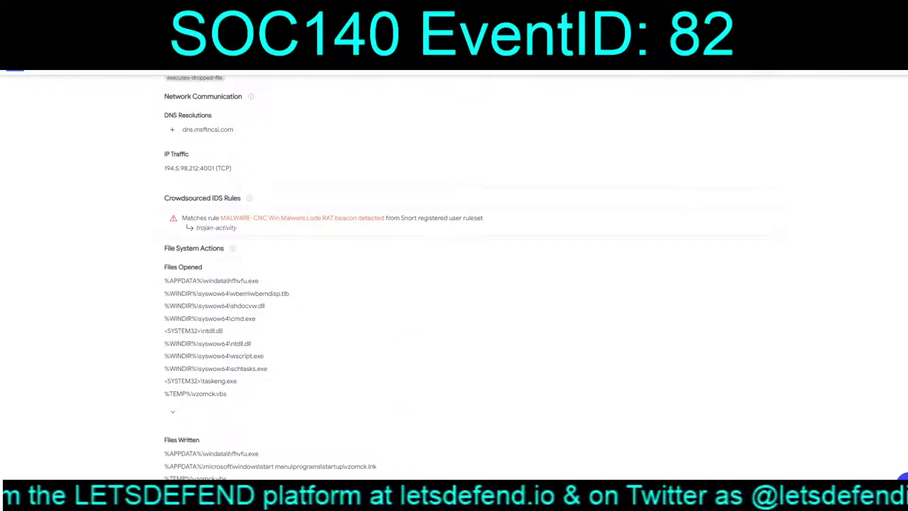
left_click_drag(258, 280, 227, 280)
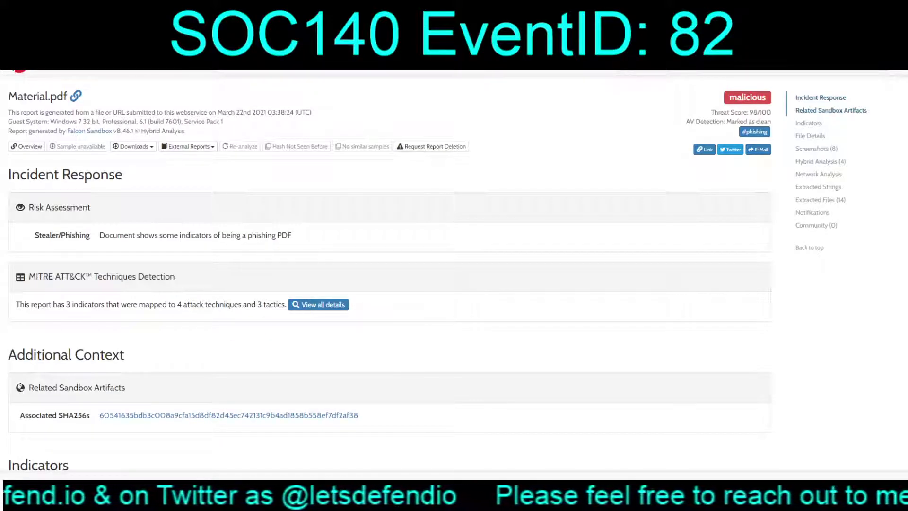
Review the Hybrid Analysis report for Material.pdf, covering its screenshots, analysed processes, network analysis, extracted strings and extracted files
scroll(390, 265, "down", 20)
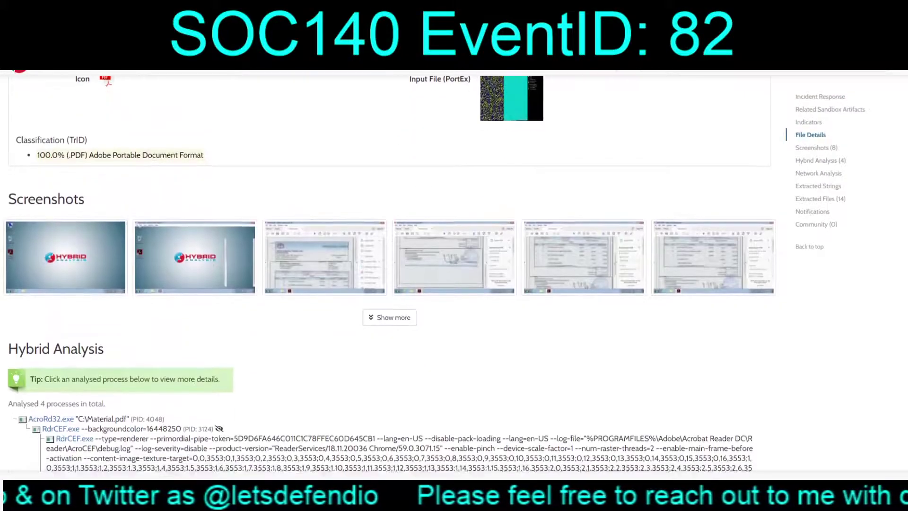
scroll(390, 265, "down", 6)
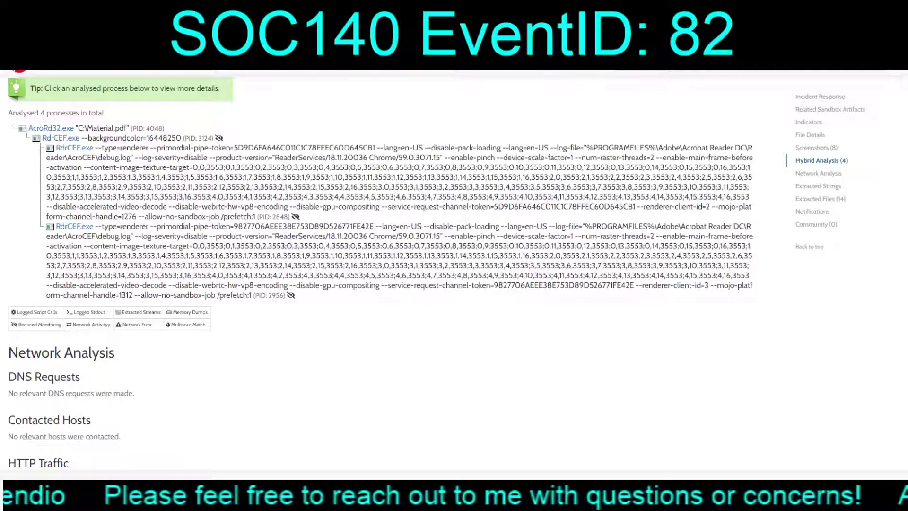
scroll(390, 265, "down", 10)
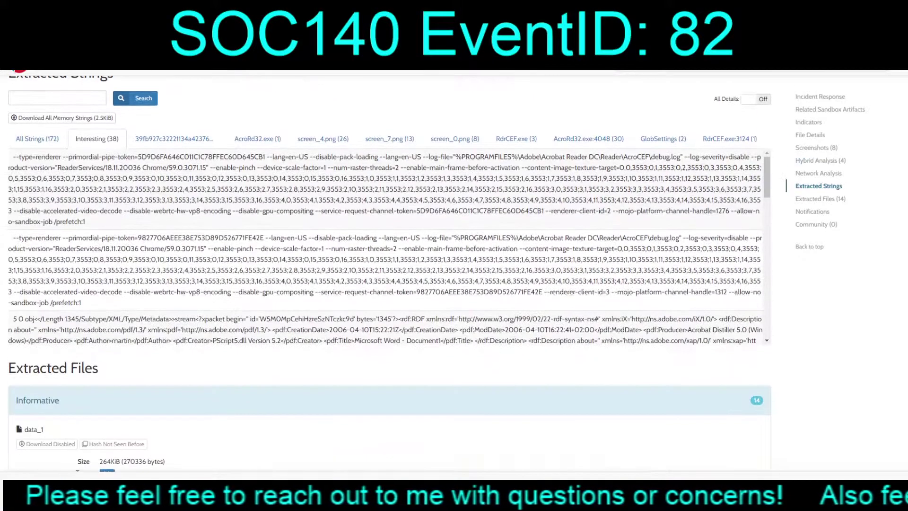
scroll(390, 265, "down", 10)
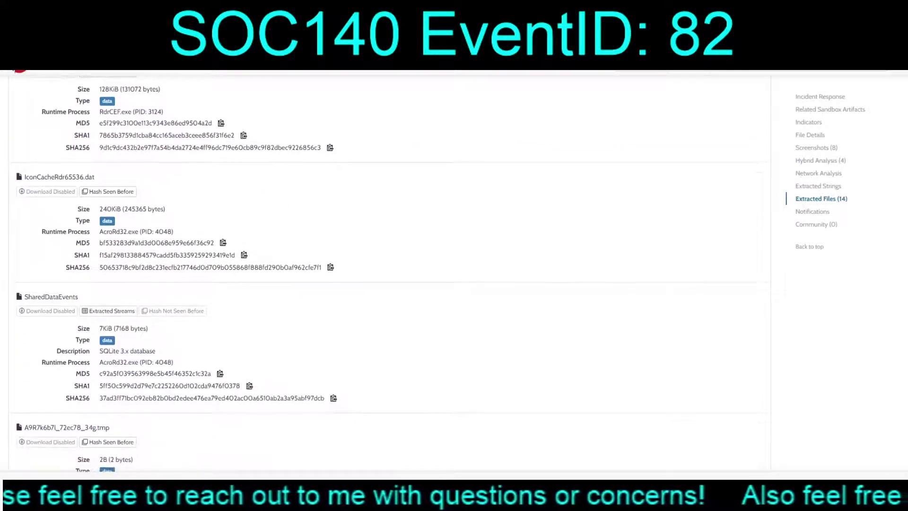
Examine the remaining extracted files in the Hybrid Analysis report and highlight the context URL of the urlref RAR archive
scroll(390, 265, "down", 10)
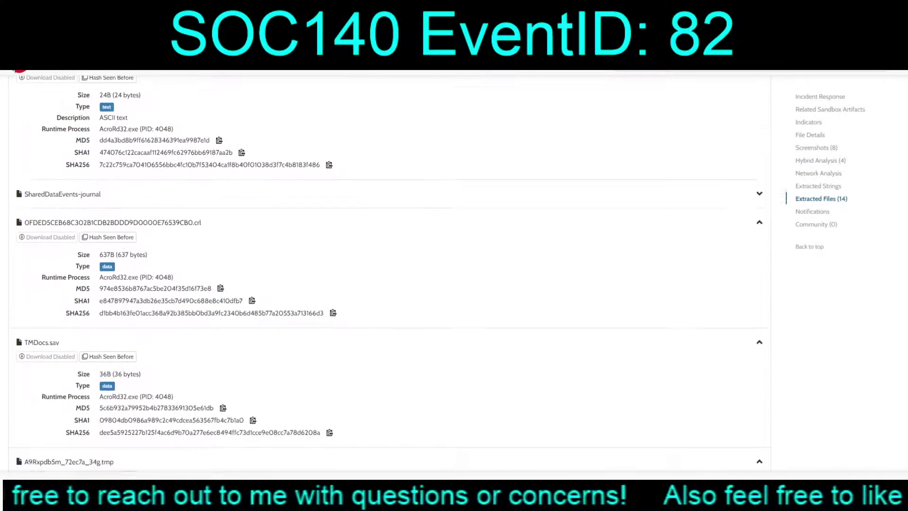
scroll(390, 264, "down", 5)
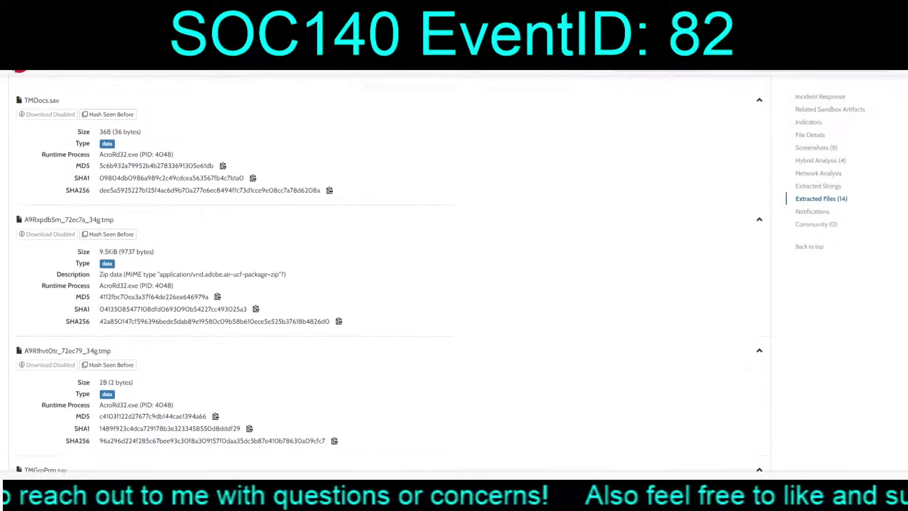
scroll(390, 265, "down", 7)
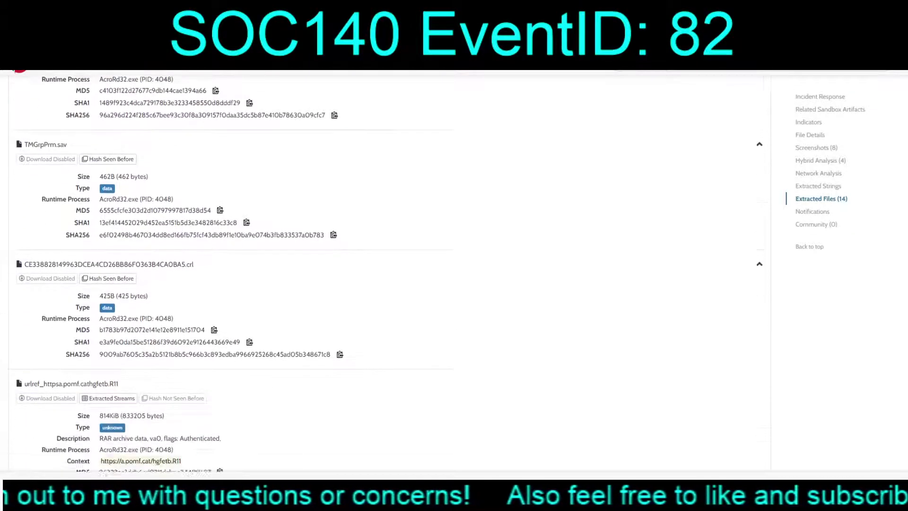
scroll(390, 265, "down", 6)
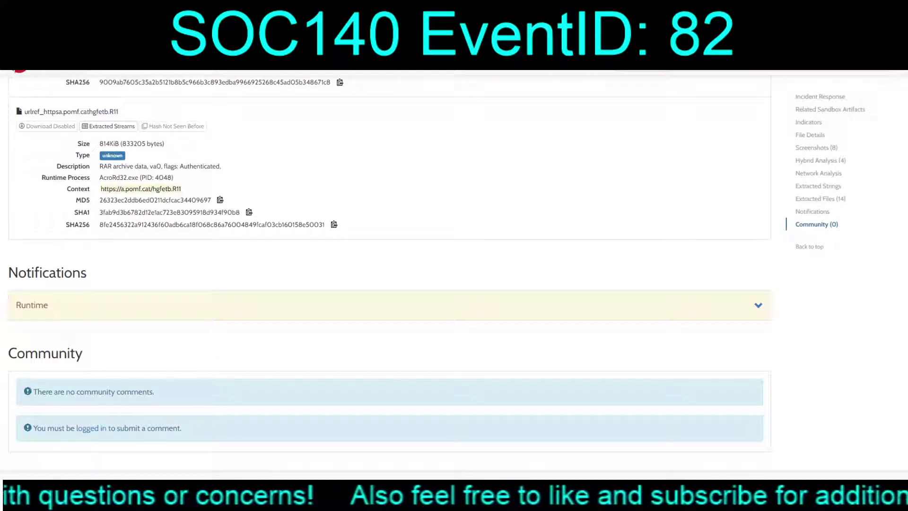
left_click_drag(181, 188, 101, 189)
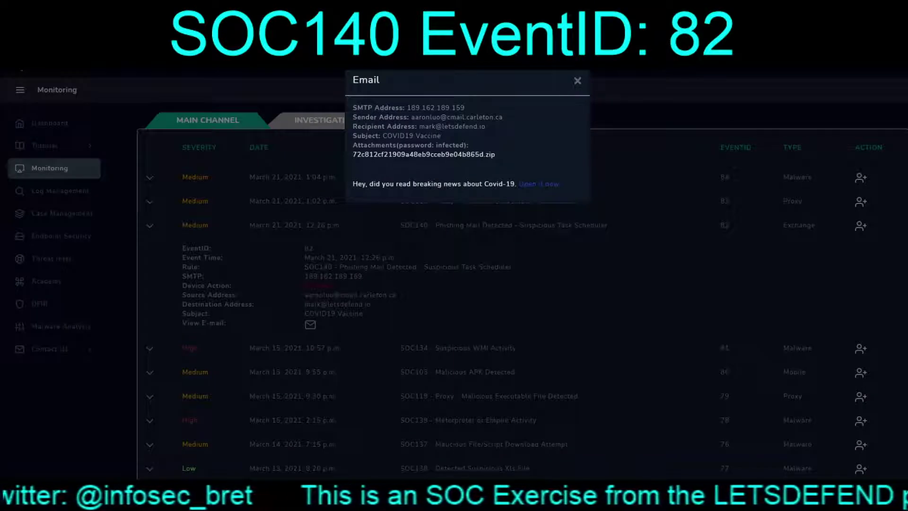
In LetsDefend, search the logs for the alert's SMTP address 189.162.189.159 as source address and inspect the raw Exchange log
left_click(578, 80)
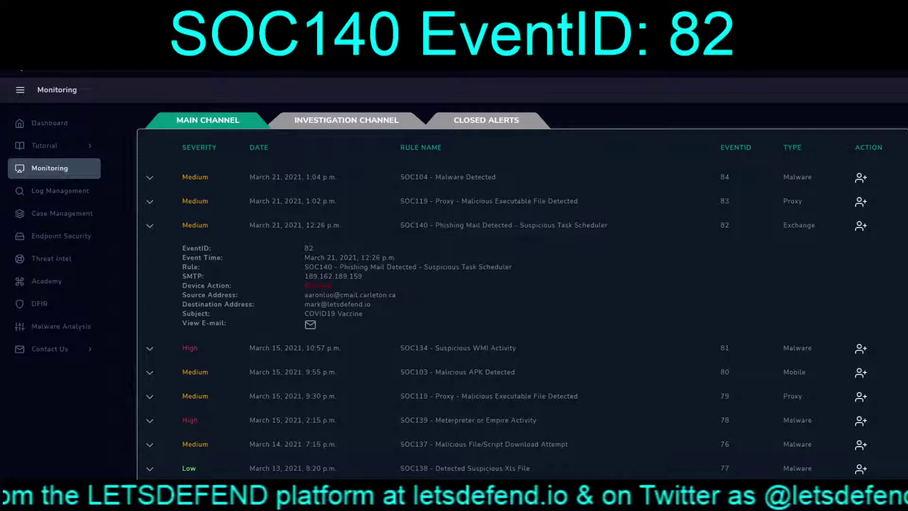
left_click_drag(362, 277, 304, 276)
key("ctrl+c")
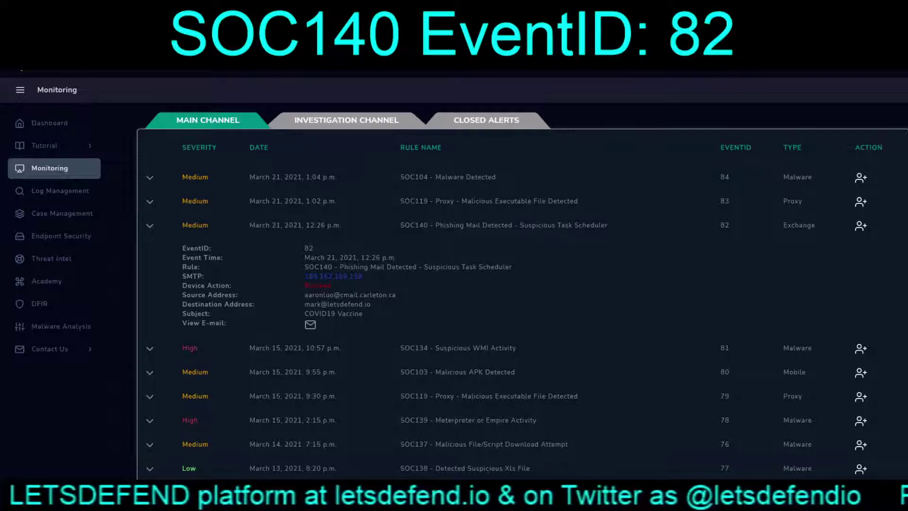
left_click(60, 190)
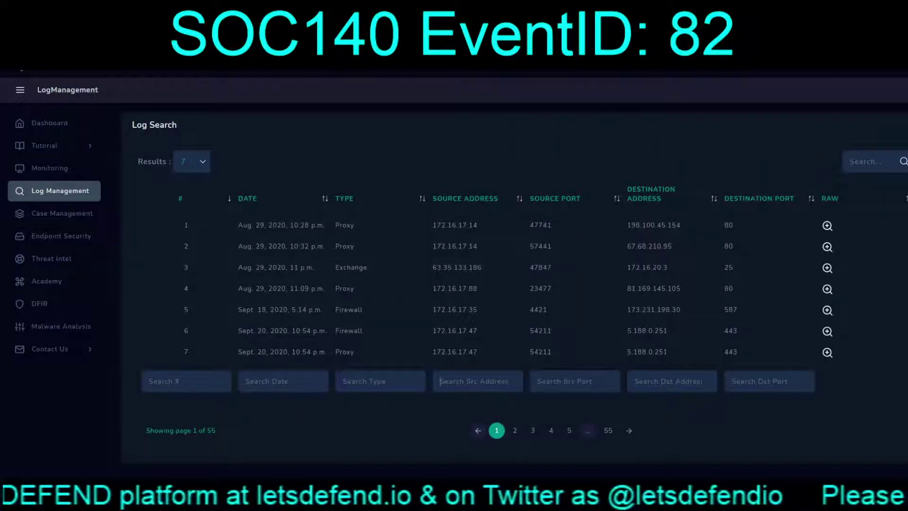
key("ctrl+v")
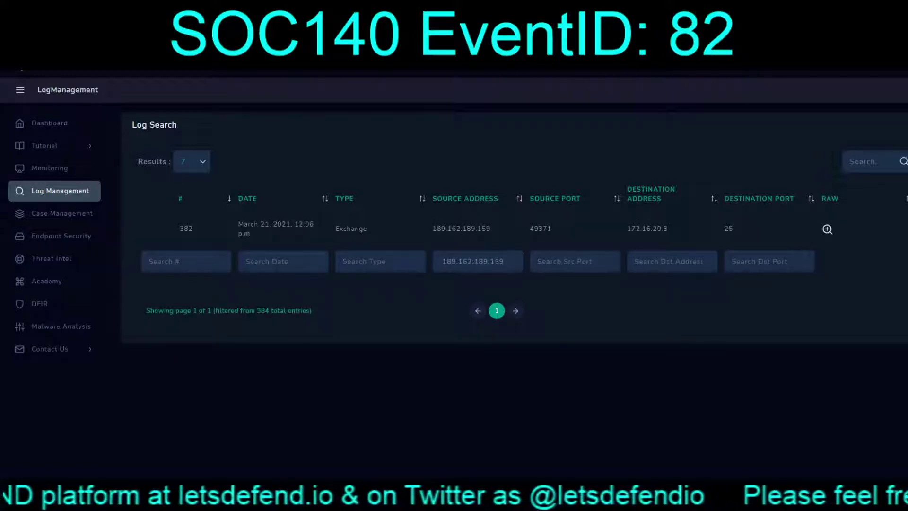
left_click(827, 230)
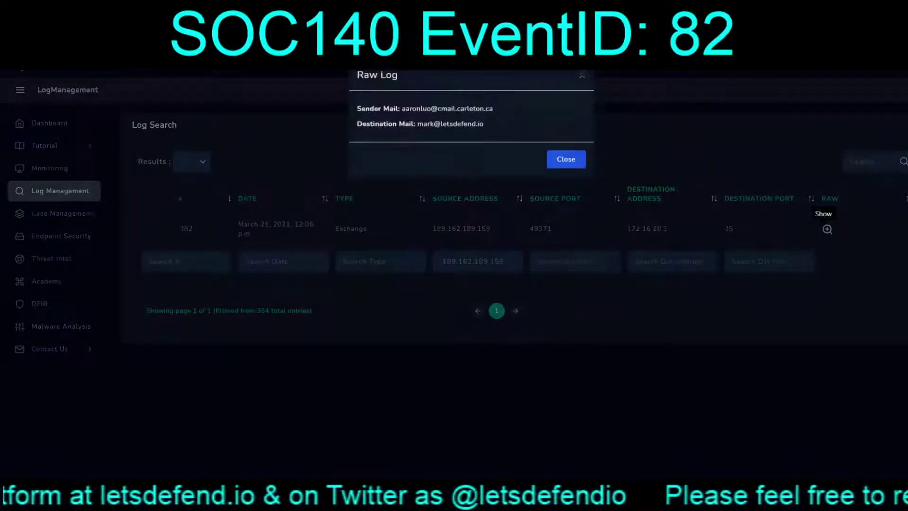
key("Escape")
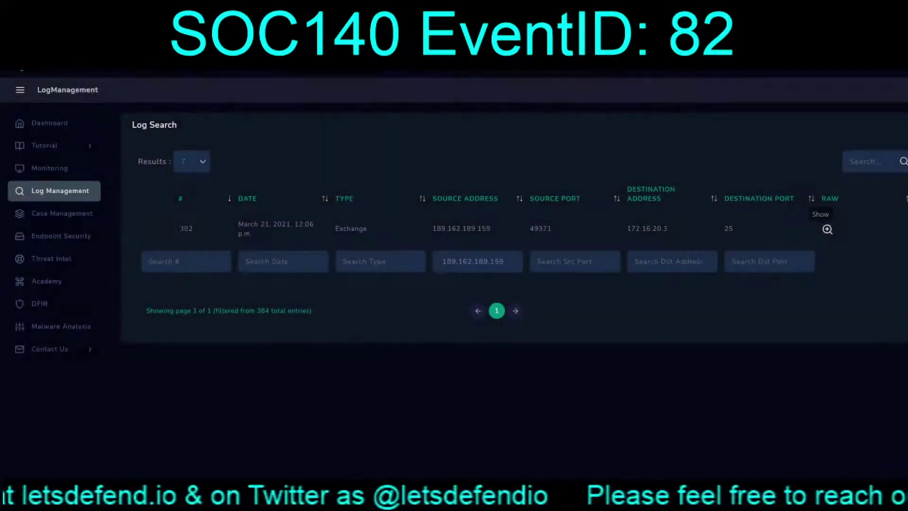
Look up the log's destination address 172.16.20.3 among the managed endpoints and expand the Exchange Server's details
double_click(647, 228)
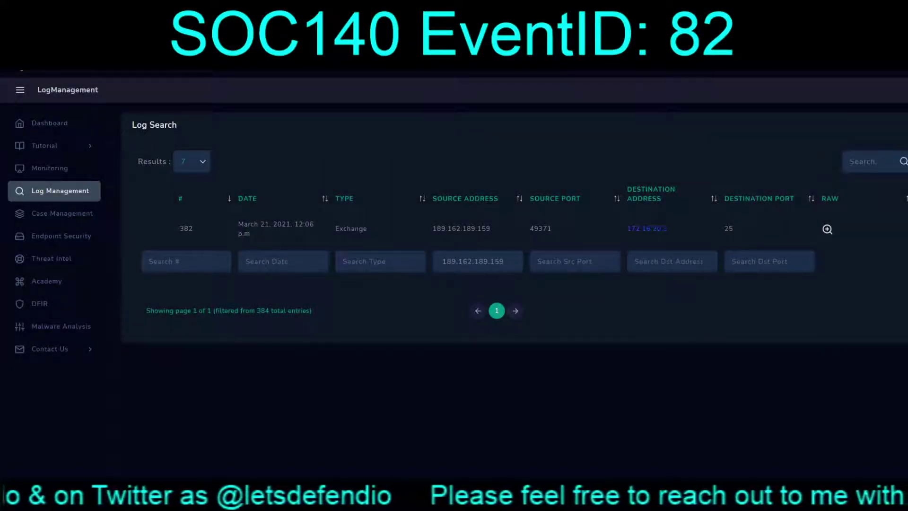
left_click(61, 235)
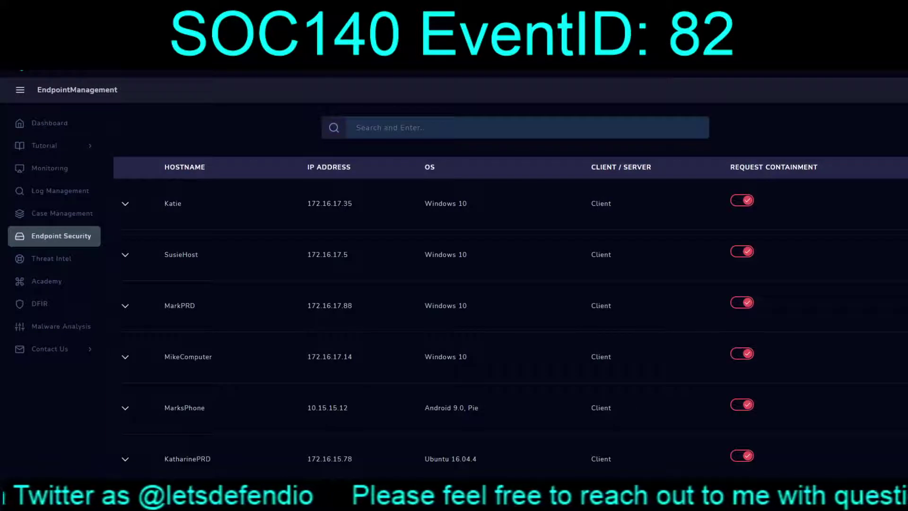
key("ctrl+v")
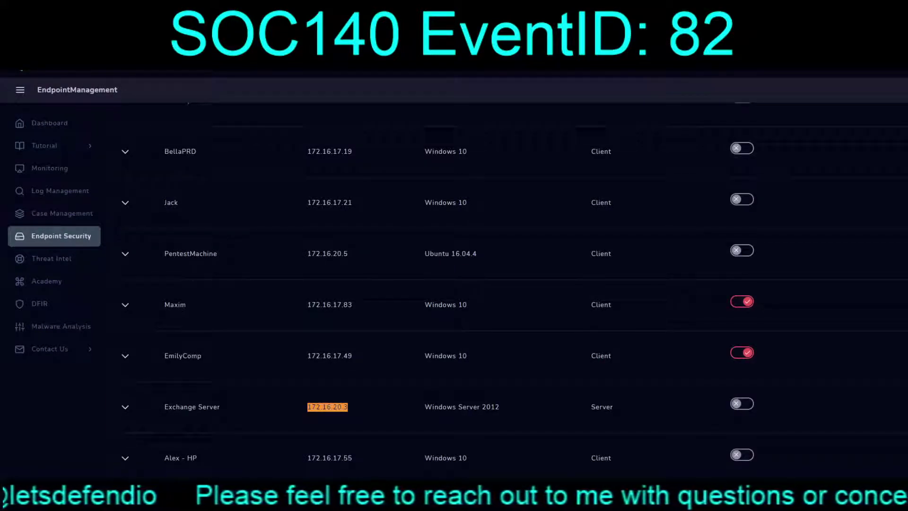
left_click(125, 407)
scroll(513, 278, "down", 2)
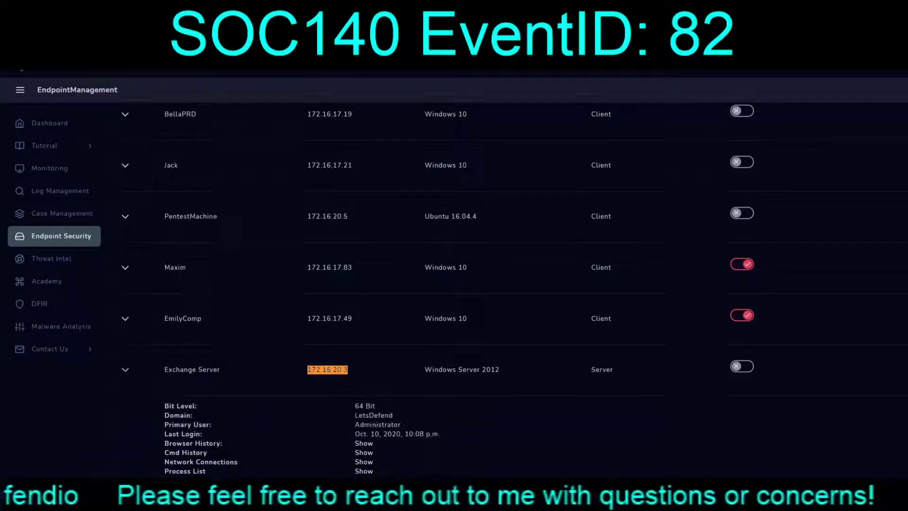
Review the browser history, command history and network connections of the Exchange Server endpoint
left_click(363, 393)
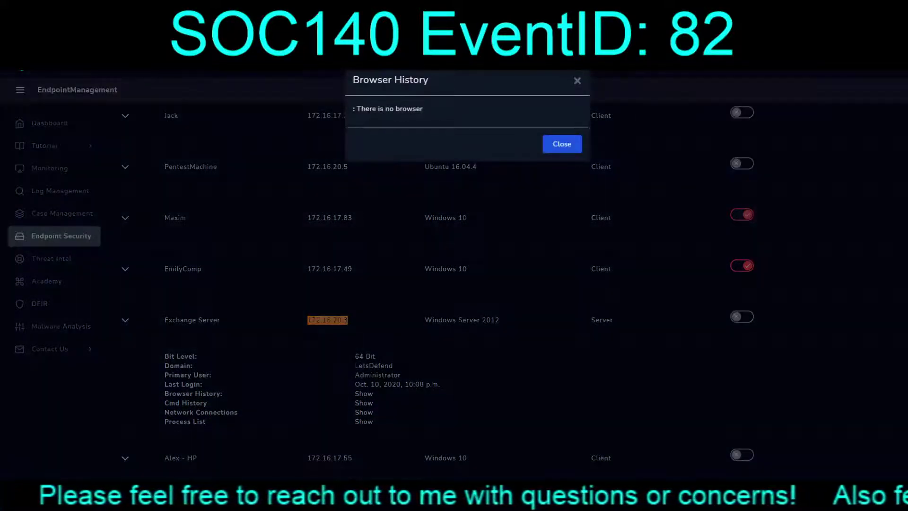
left_click(562, 144)
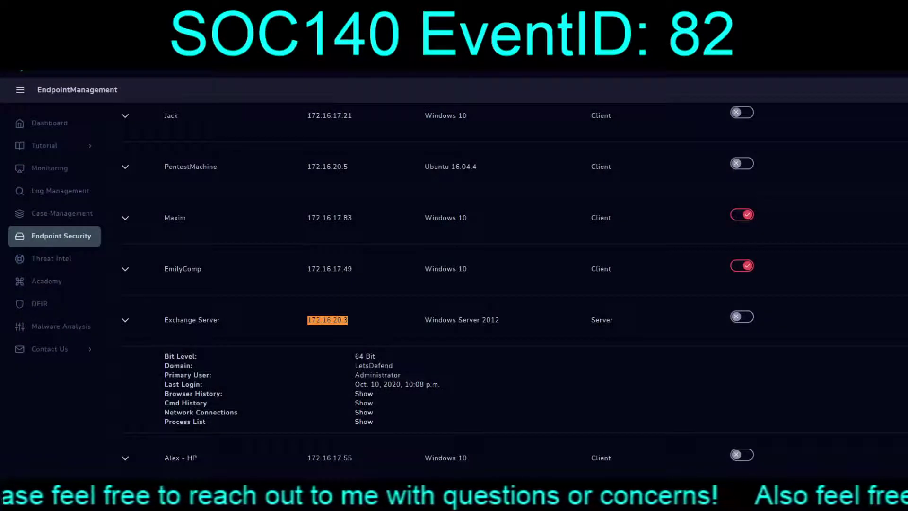
left_click(364, 403)
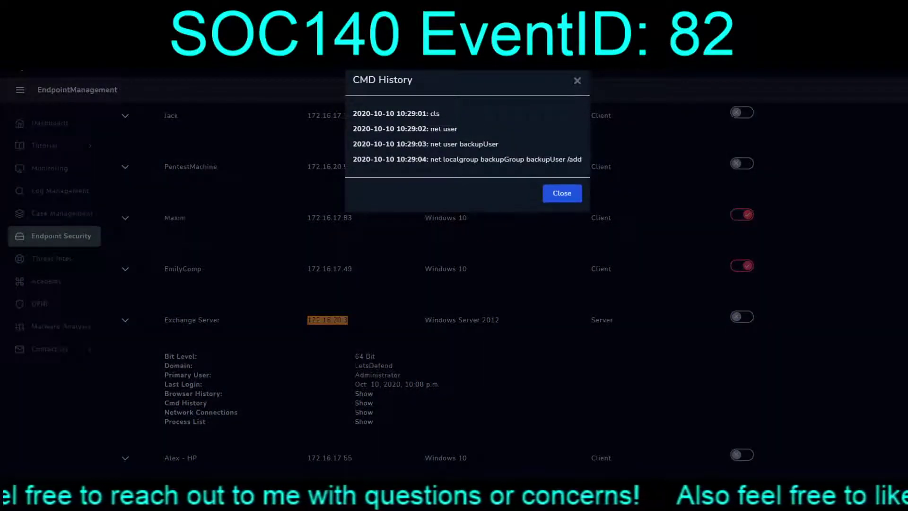
key("Escape")
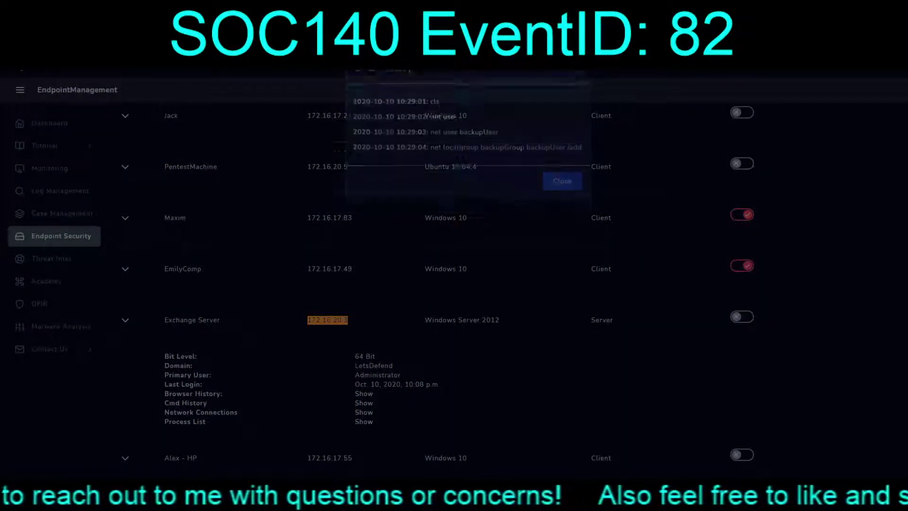
left_click(364, 412)
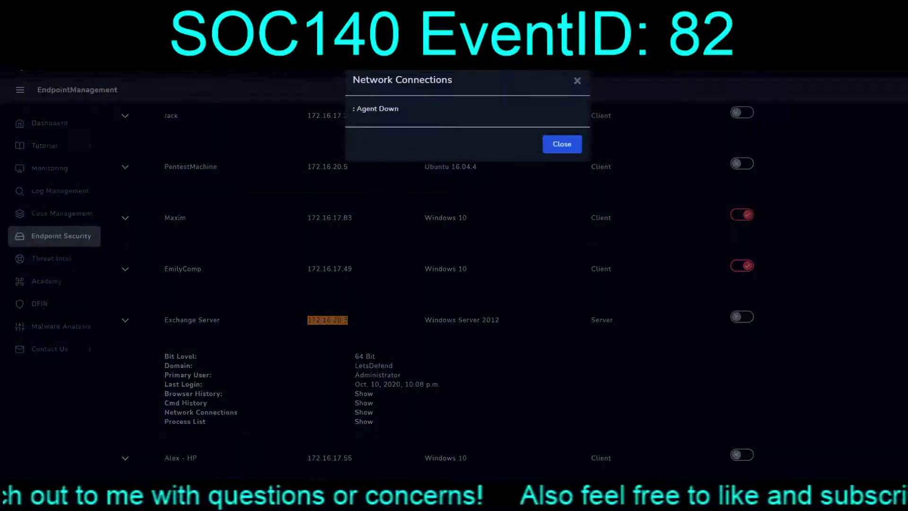
key("Escape")
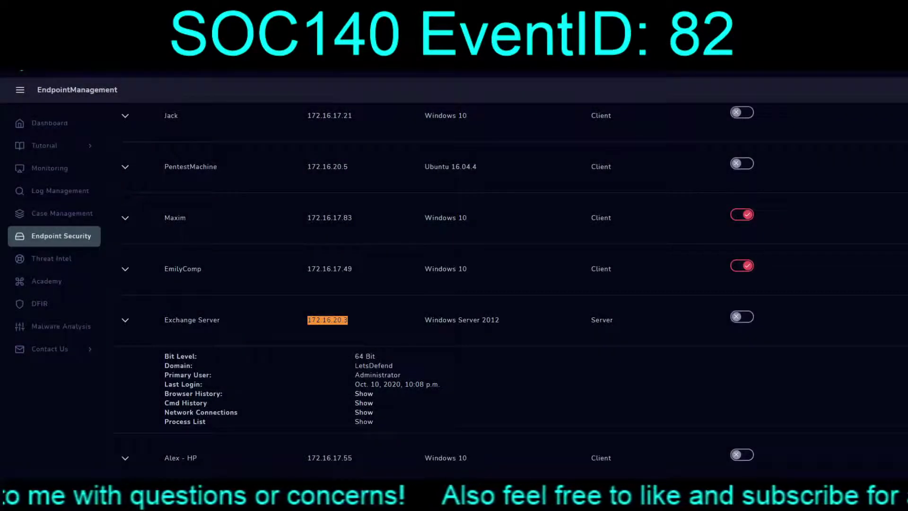
Inspect the Exchange Server's process history, checking the details of hh.exe and powershell.exe
left_click(364, 421)
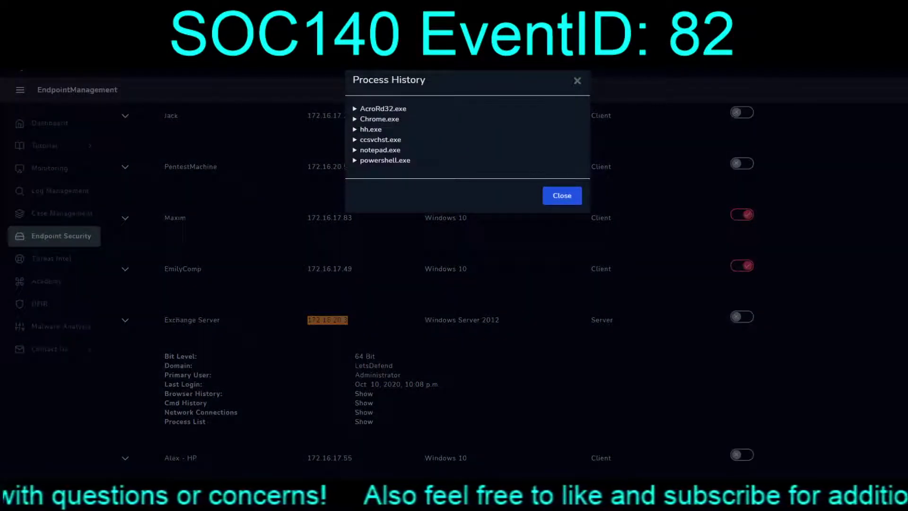
left_click(370, 129)
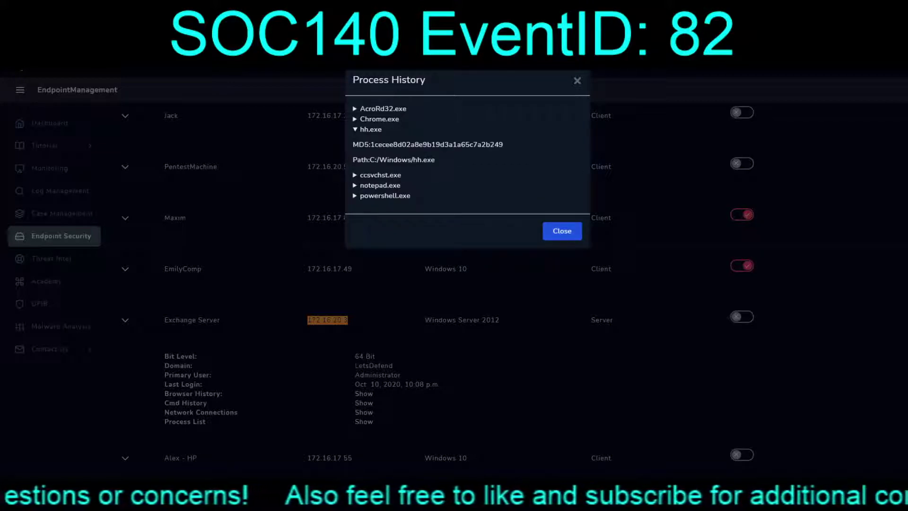
left_click(370, 129)
left_click(385, 160)
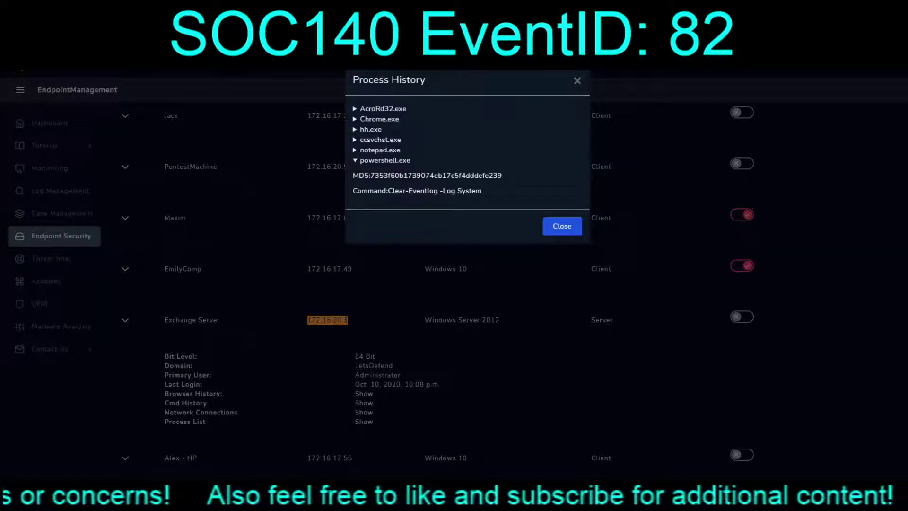
left_click(385, 160)
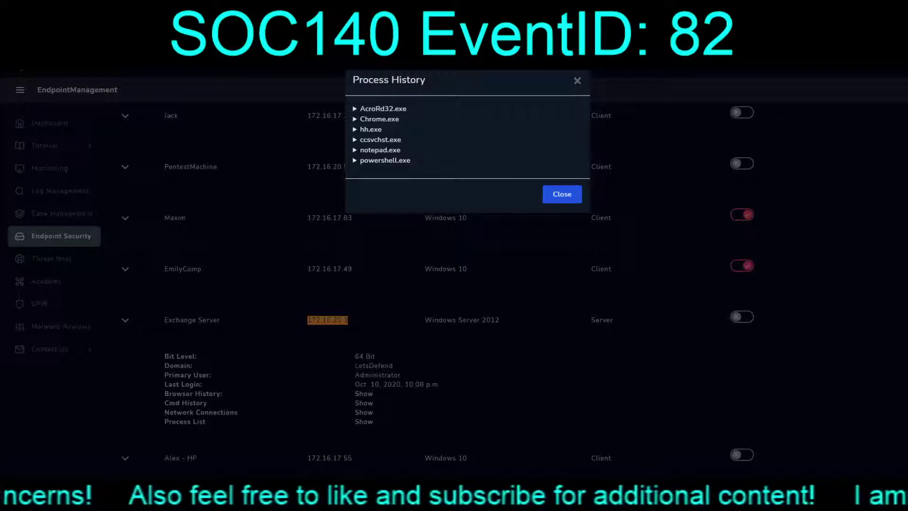
key("Escape")
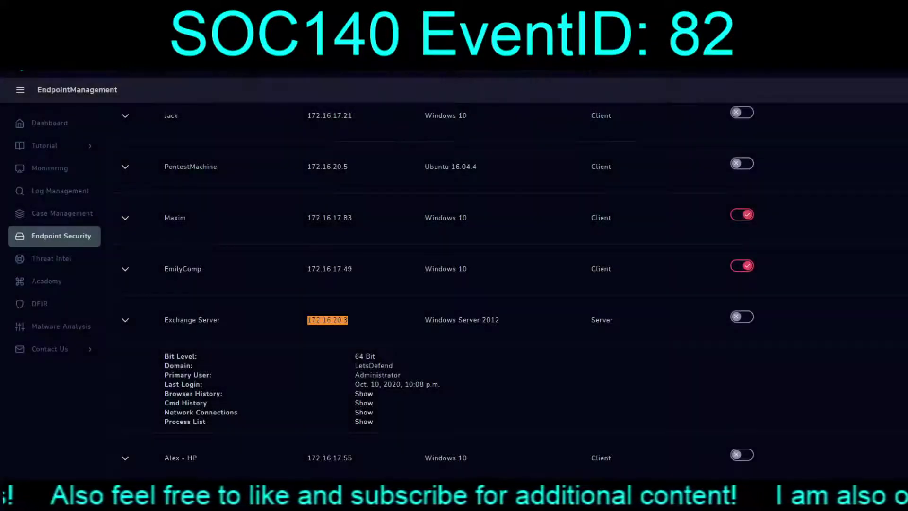
Find the MarkPRD endpoint in the host list, expand its details and check its browser history
scroll(454, 284, "up", 4)
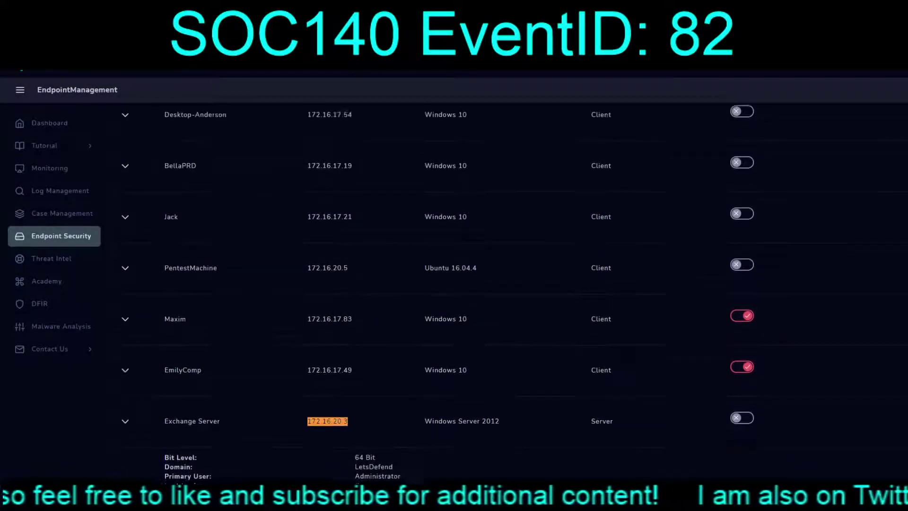
scroll(454, 283, "up", 5)
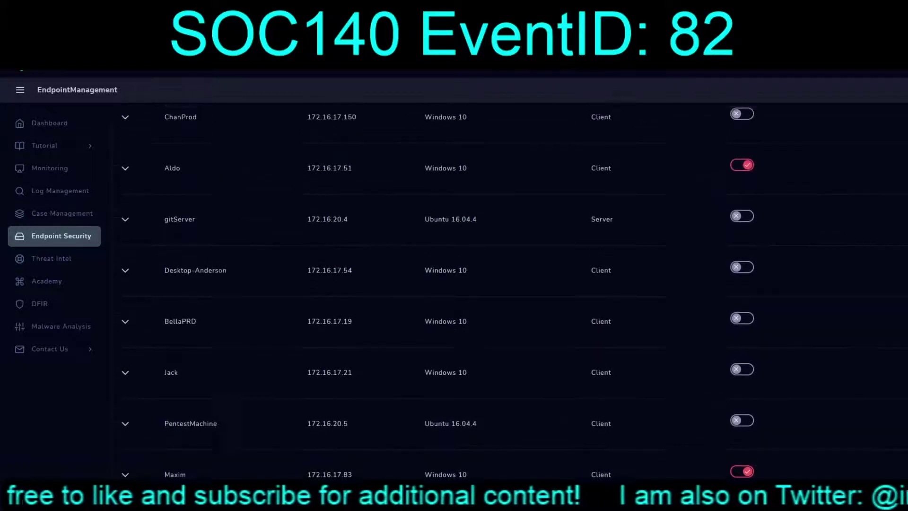
scroll(454, 284, "up", 4)
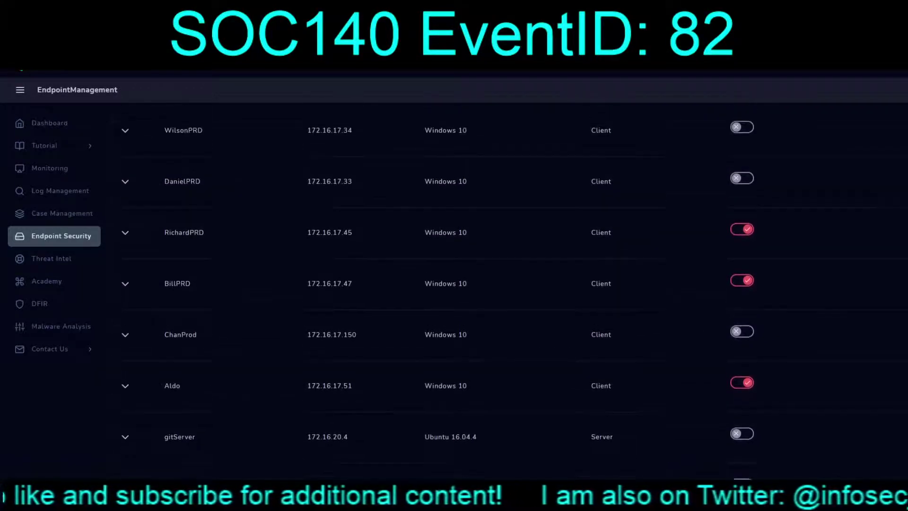
scroll(454, 284, "up", 5)
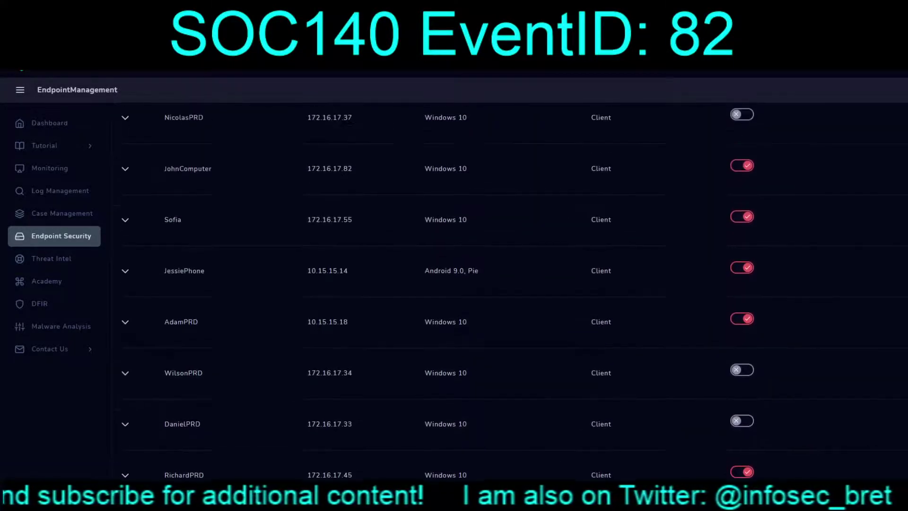
scroll(454, 284, "up", 3)
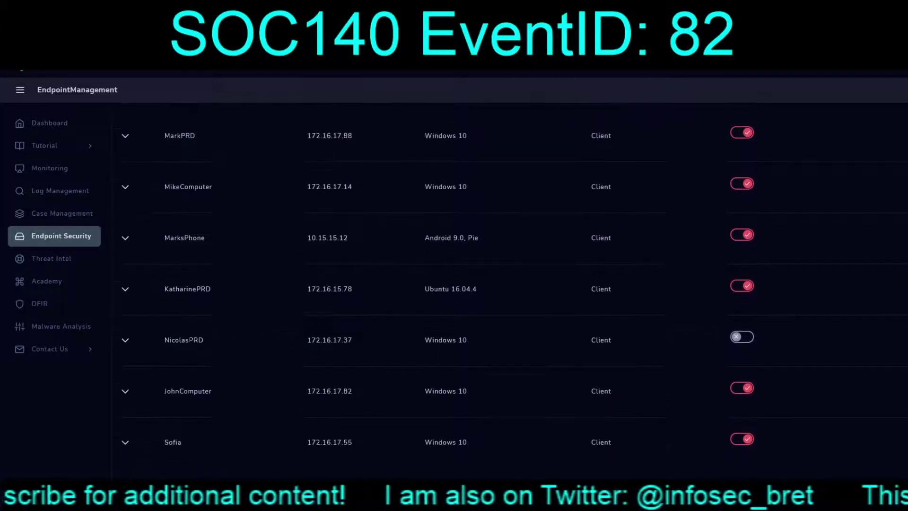
scroll(454, 283, "up", 2)
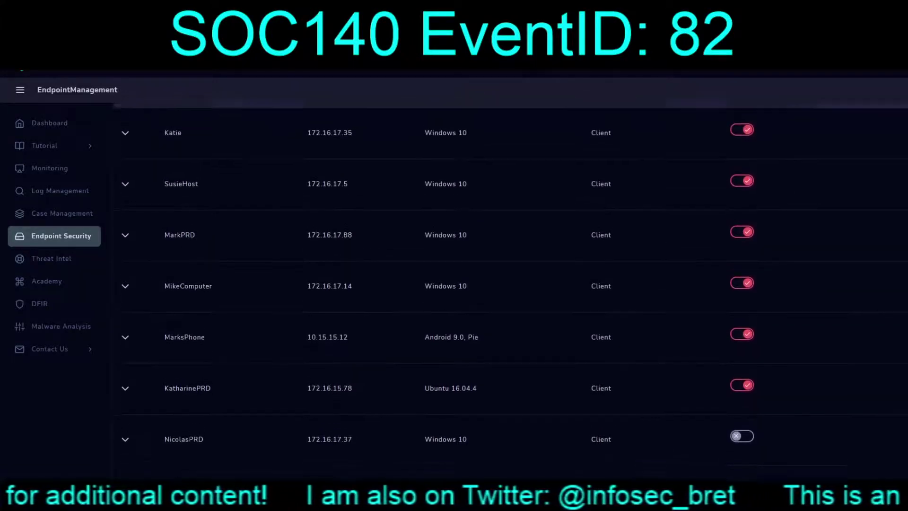
left_click(125, 263)
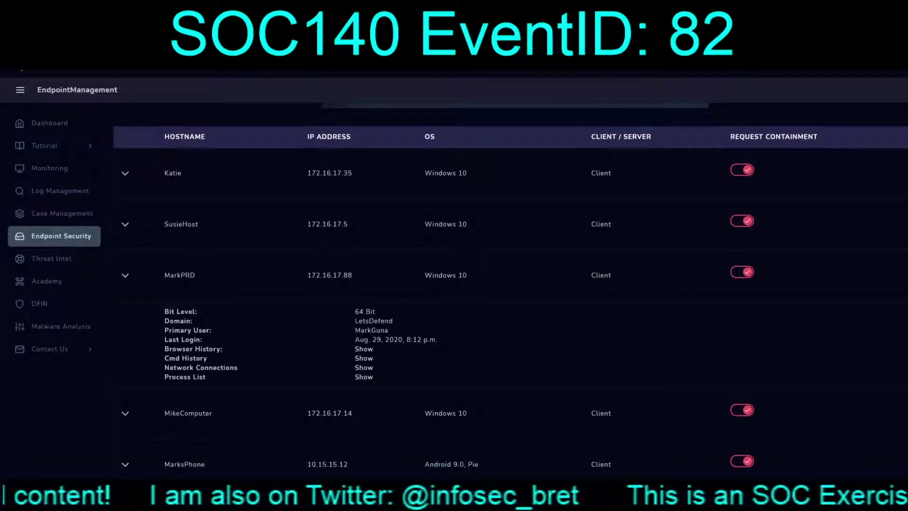
left_click(364, 348)
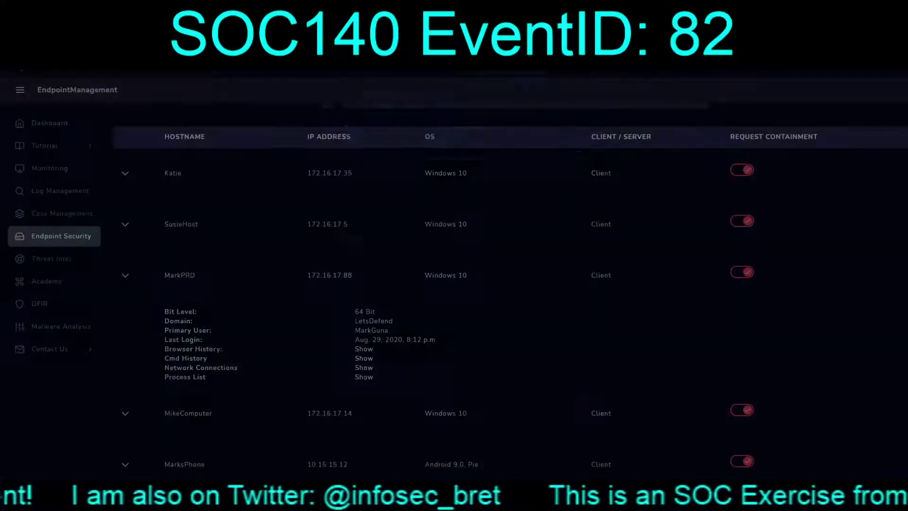
left_click(561, 143)
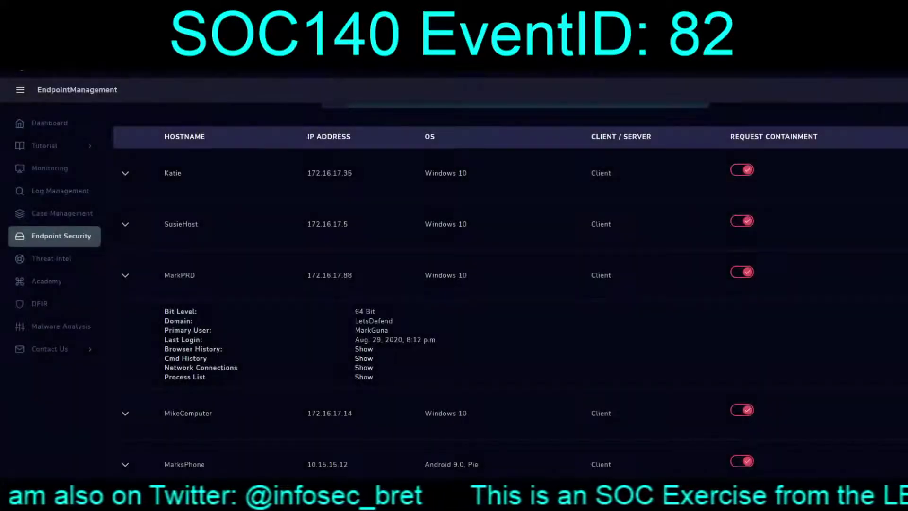
Review the command history, network connections and process history of the MarkPRD endpoint
left_click(364, 358)
key("Escape")
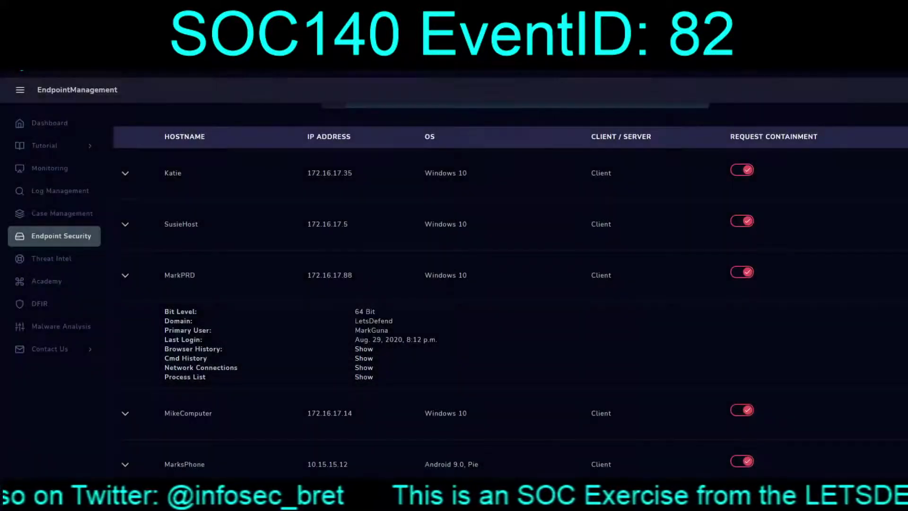
left_click(364, 367)
key("Escape")
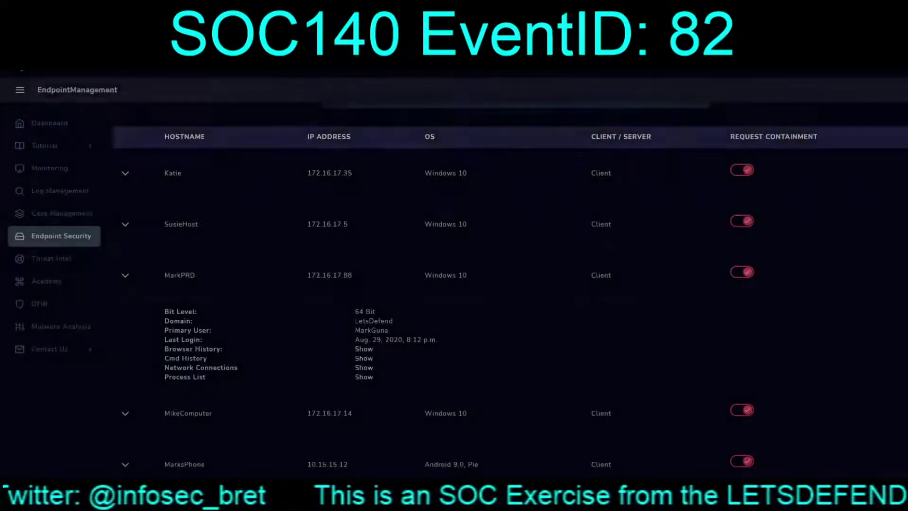
left_click(364, 376)
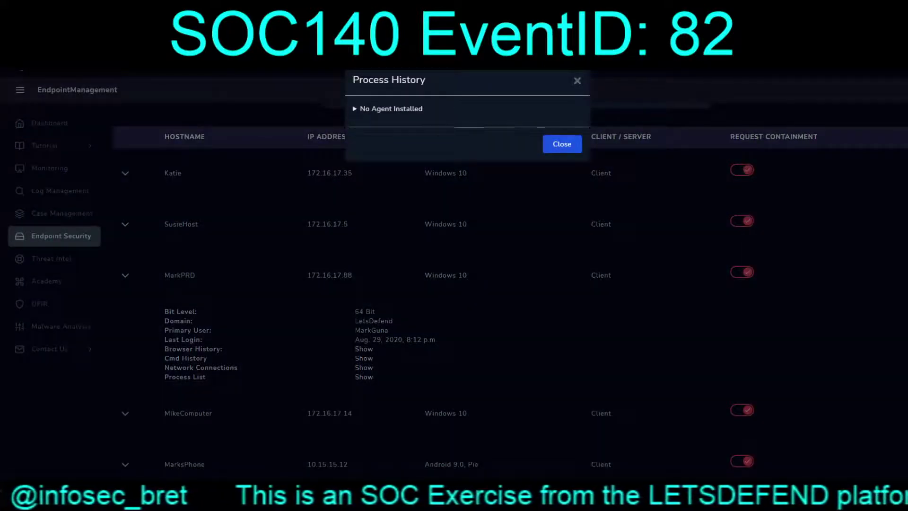
key("Escape")
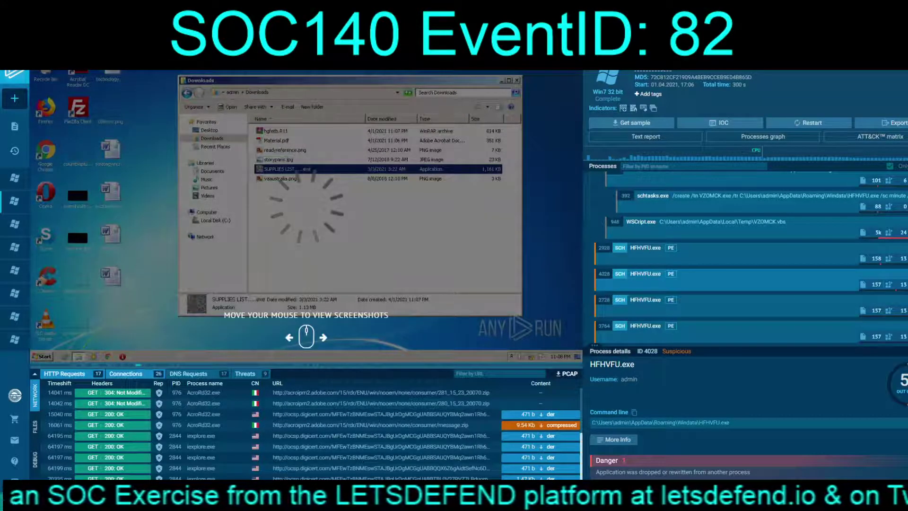
Open the network connections in the ANY.RUN report and search the LetsDefend logs for 69.39.225.3 as source and as destination address
left_click(126, 374)
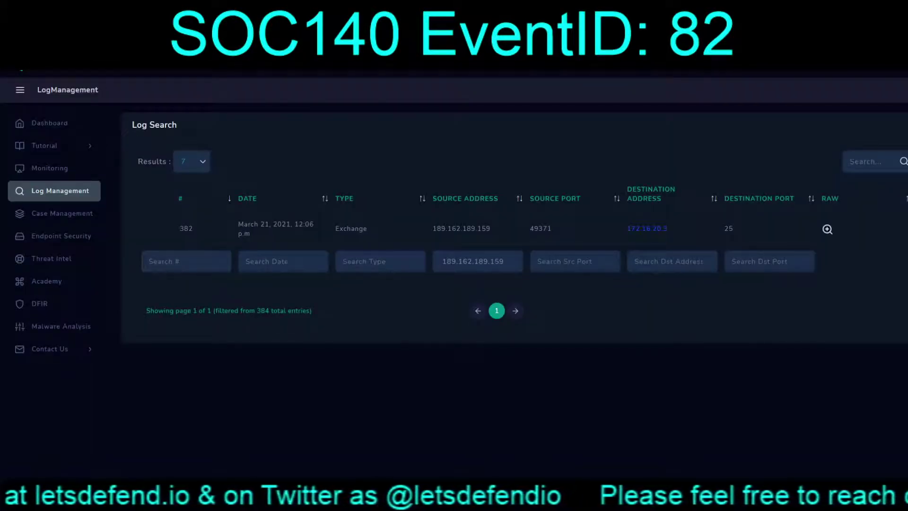
key("ctrl+a")
type("69.39.225.3")
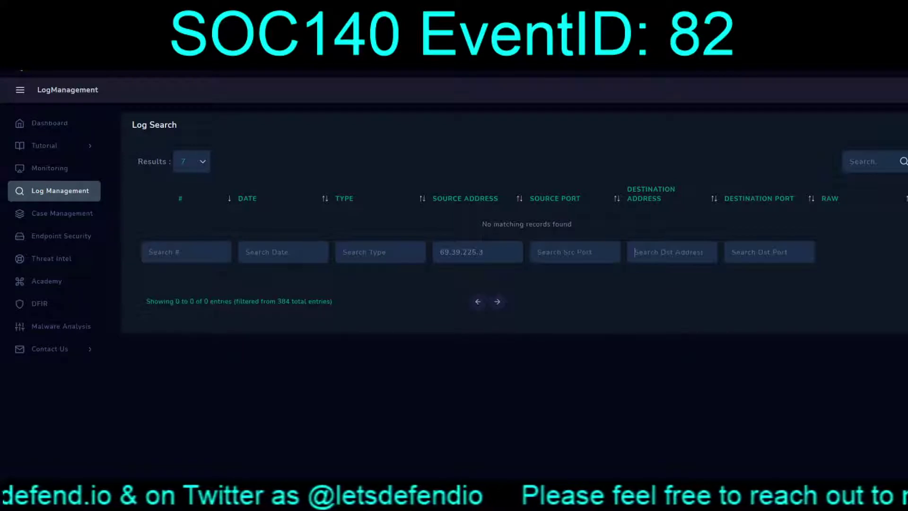
type("69.39.225.3")
left_click(477, 252)
key("ctrl+a")
key("BackSpace")
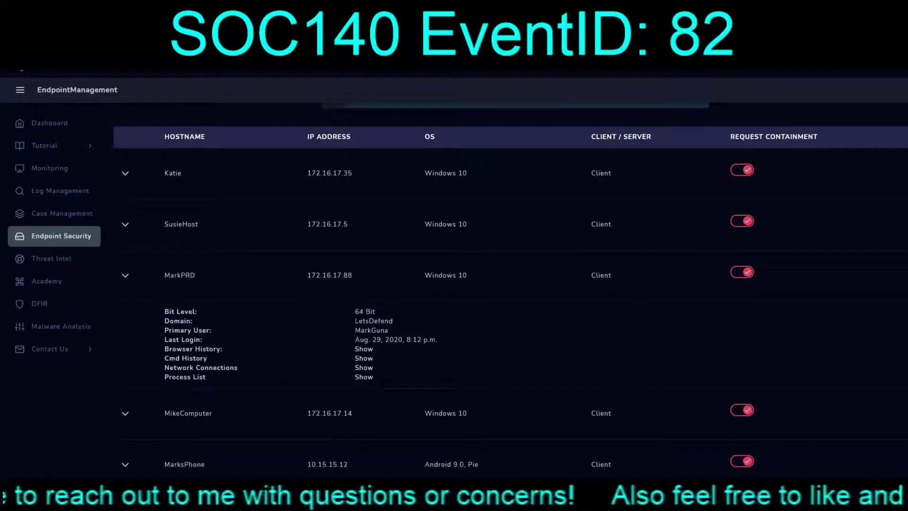
Filter the logs to MarkPRD's source address 172.16.17.88 only and inspect the raw proxy log, including its parent process
left_click(330, 275)
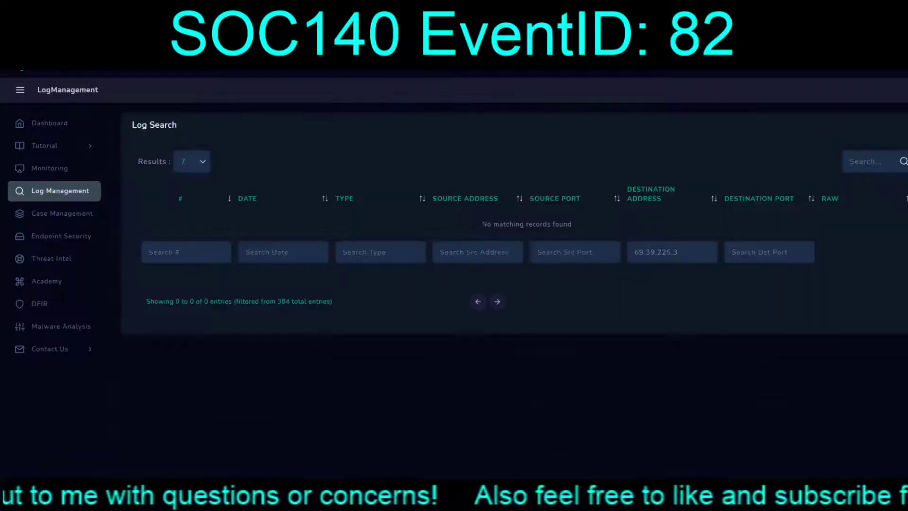
type("172.16.17.88")
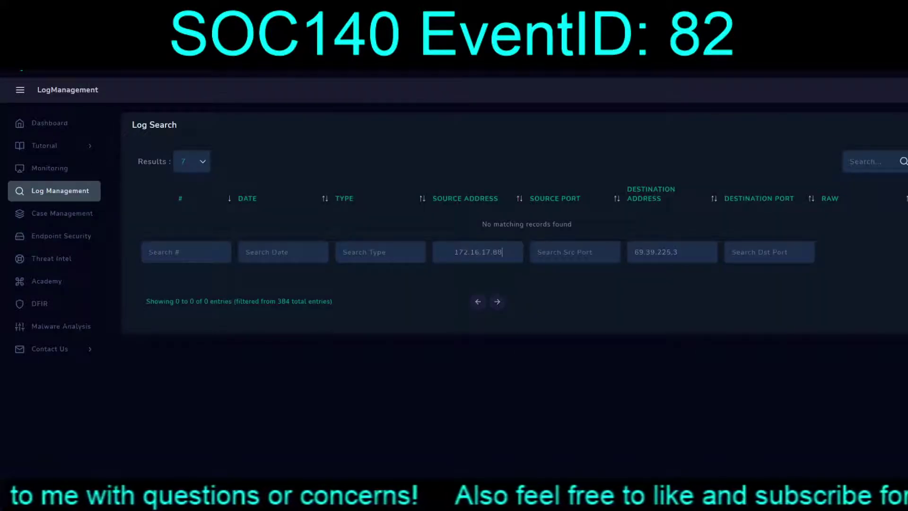
key("Delete")
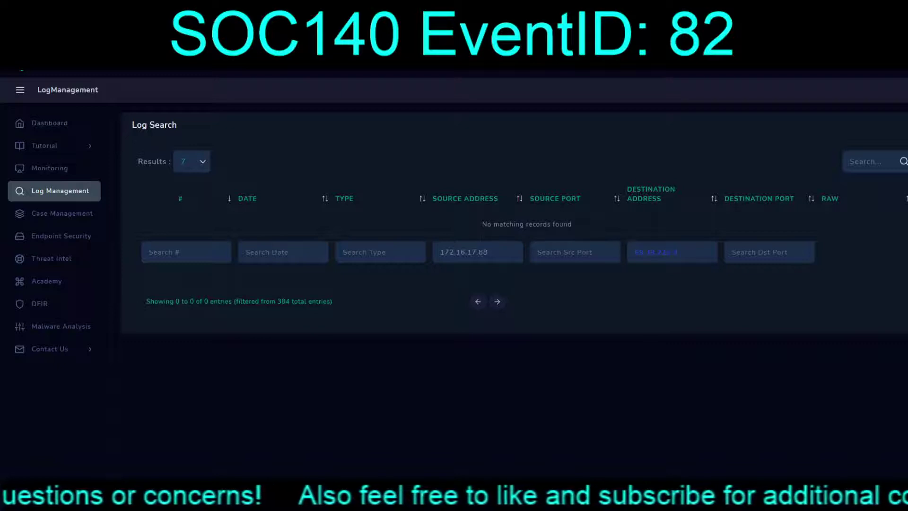
key("BackSpace")
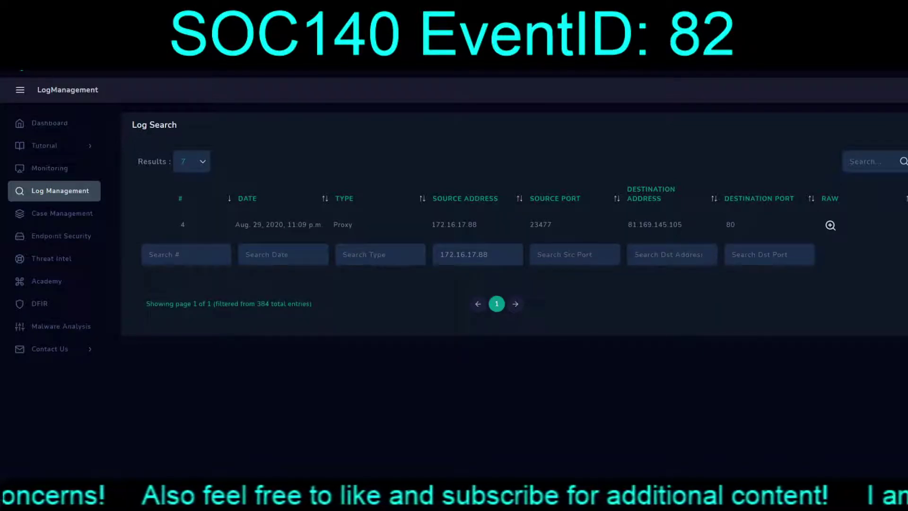
left_click(830, 225)
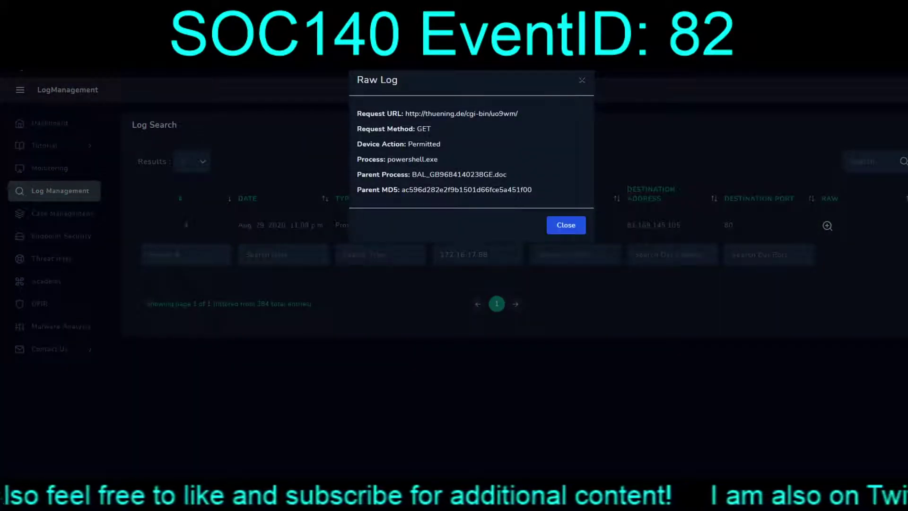
left_click_drag(507, 174, 382, 174)
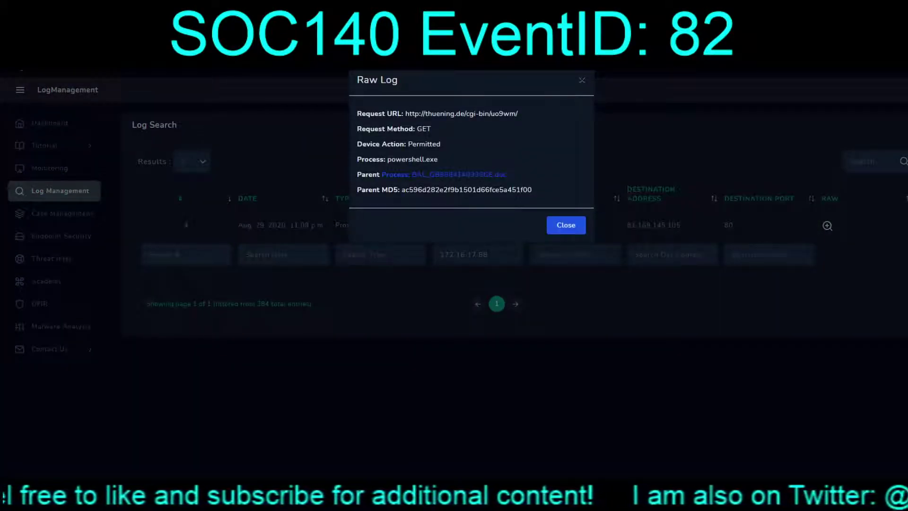
left_click(566, 225)
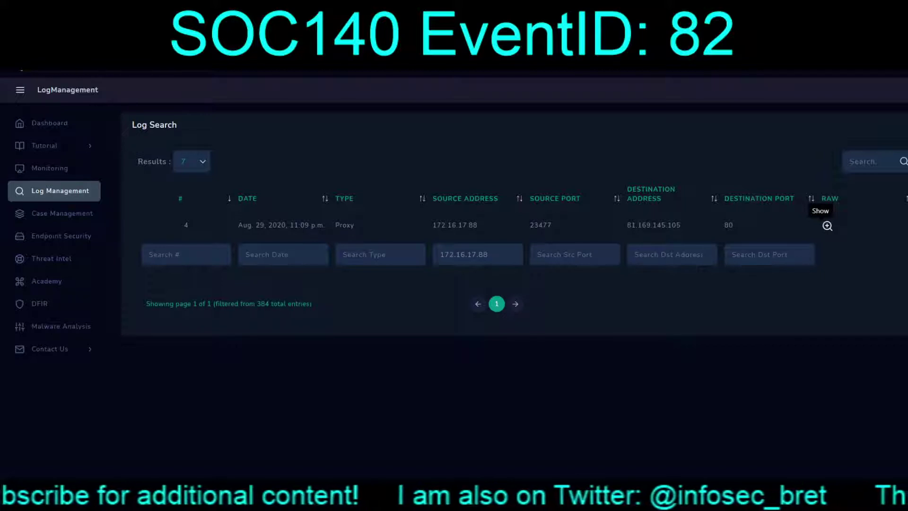
Expand the MarksPhone endpoint's details and check its browser history and process history
key("ctrl+Tab")
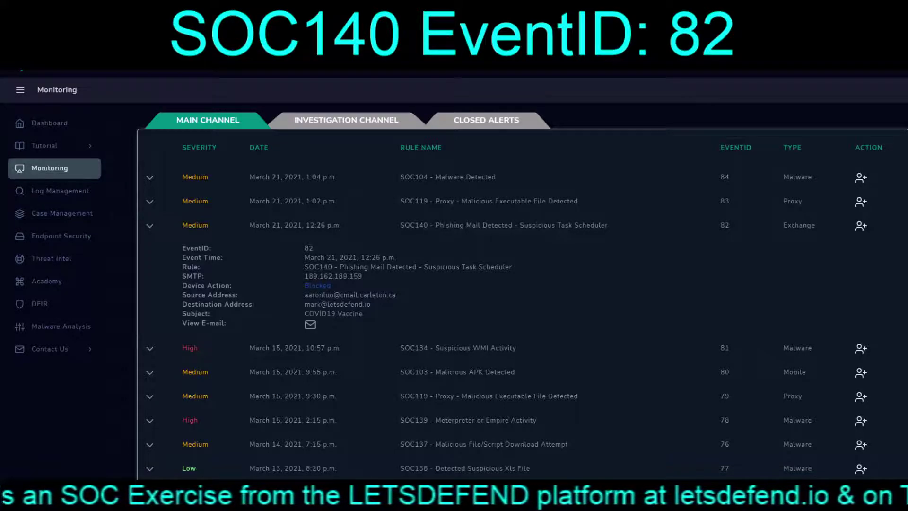
left_click(61, 235)
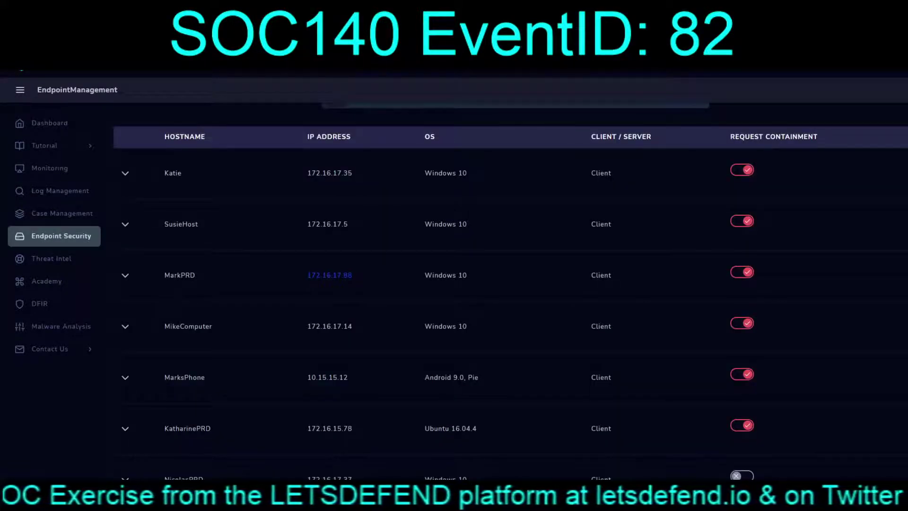
left_click(125, 376)
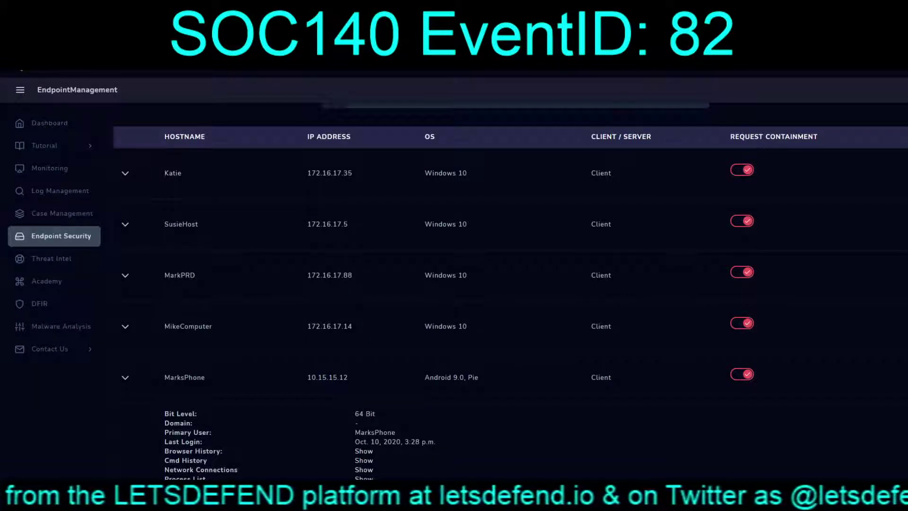
left_click(364, 450)
key("Escape")
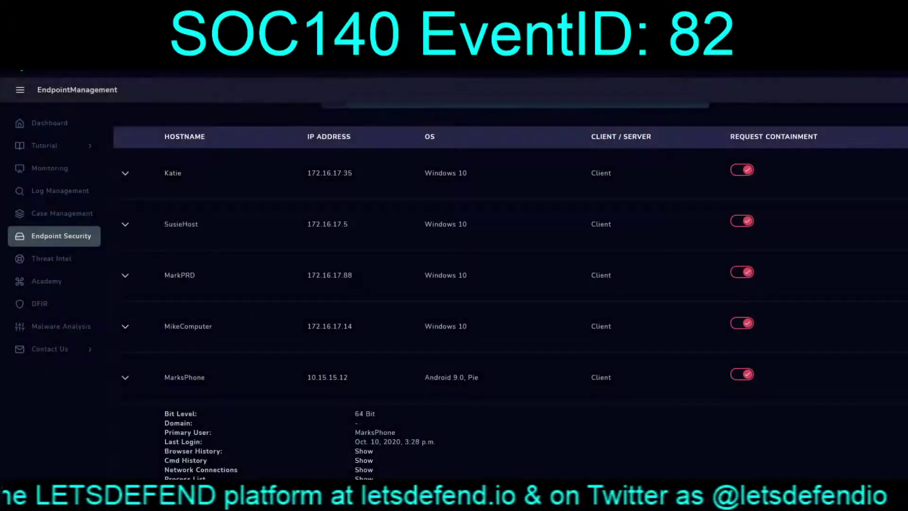
left_click(364, 478)
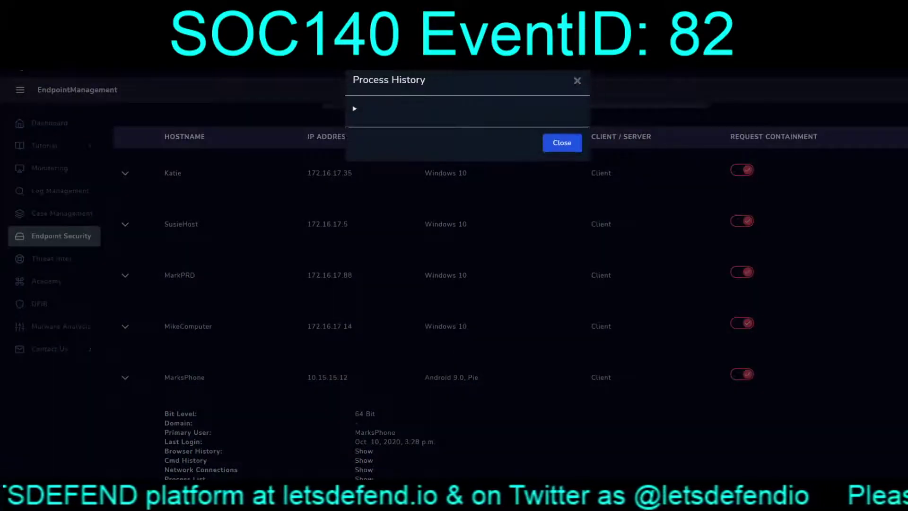
left_click(561, 142)
scroll(509, 279, "up", 1)
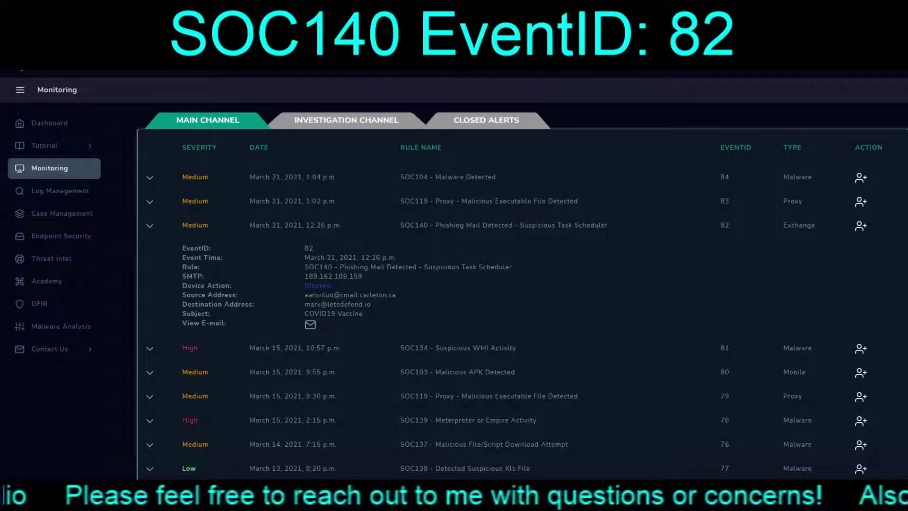
Take ownership of the SOC140 alert with EventID 82 and create a case for it
left_click_drag(512, 267, 425, 267)
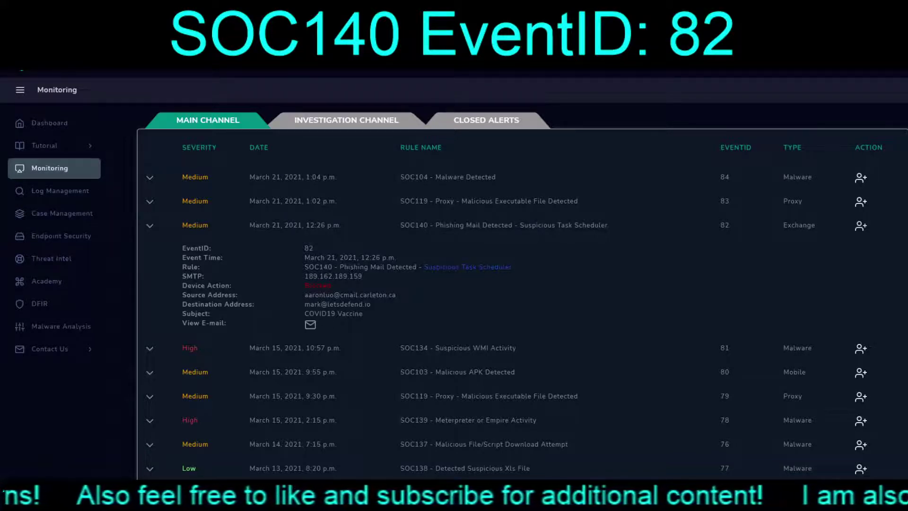
left_click(861, 226)
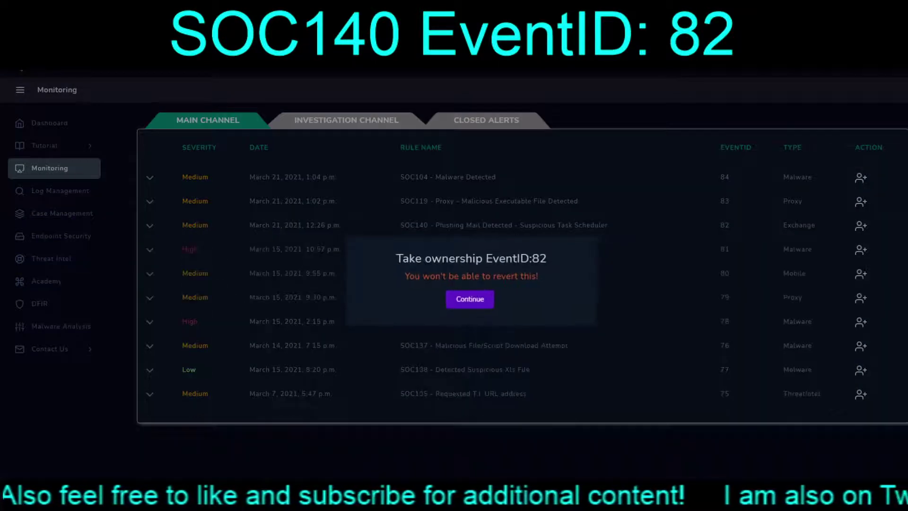
key("Return")
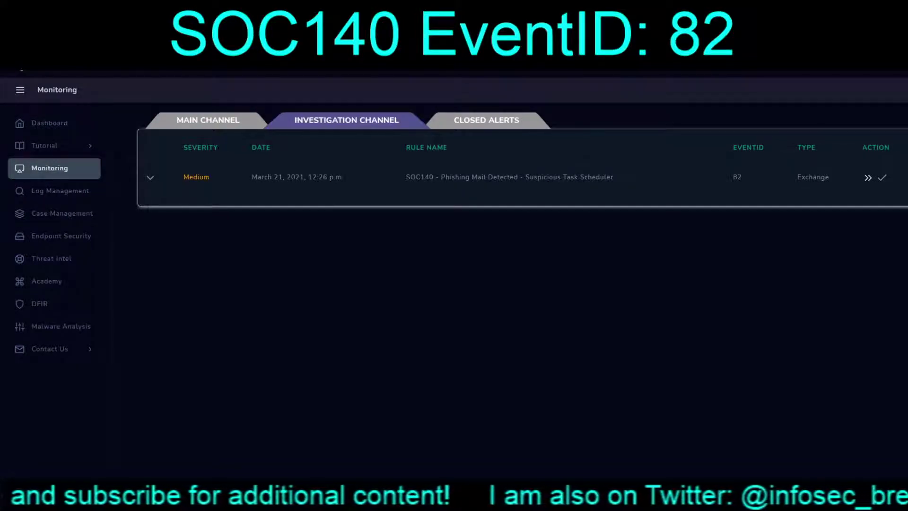
left_click(868, 177)
key("Return")
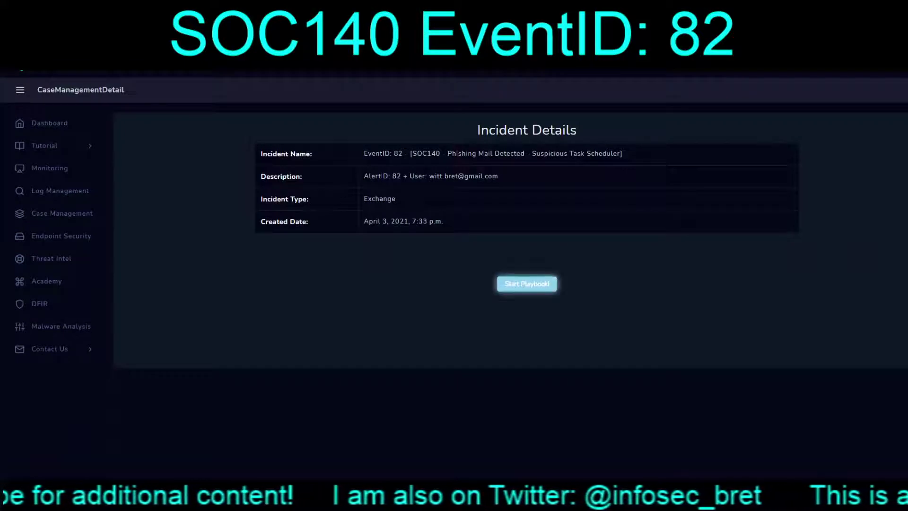
Start the case playbook, answer that the email contains an attachment or URL, and classify it as malicious
left_click(526, 284)
left_click(467, 297)
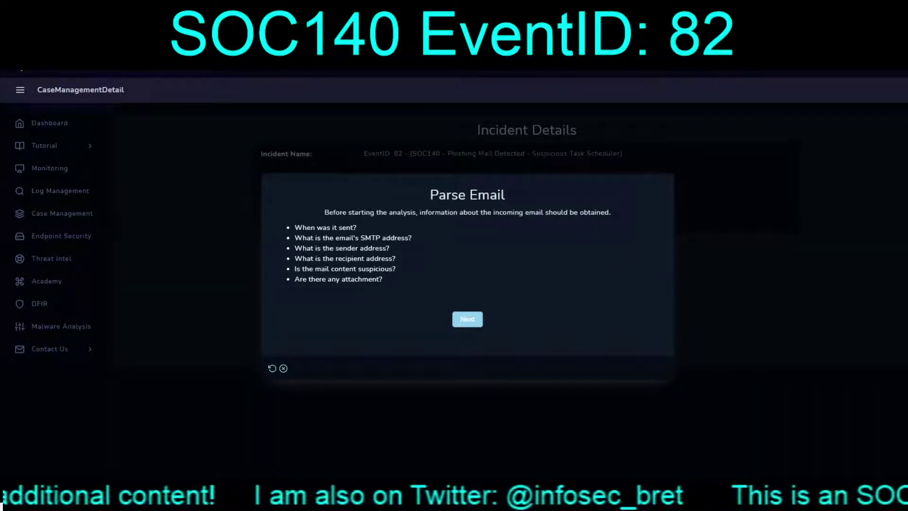
left_click(467, 319)
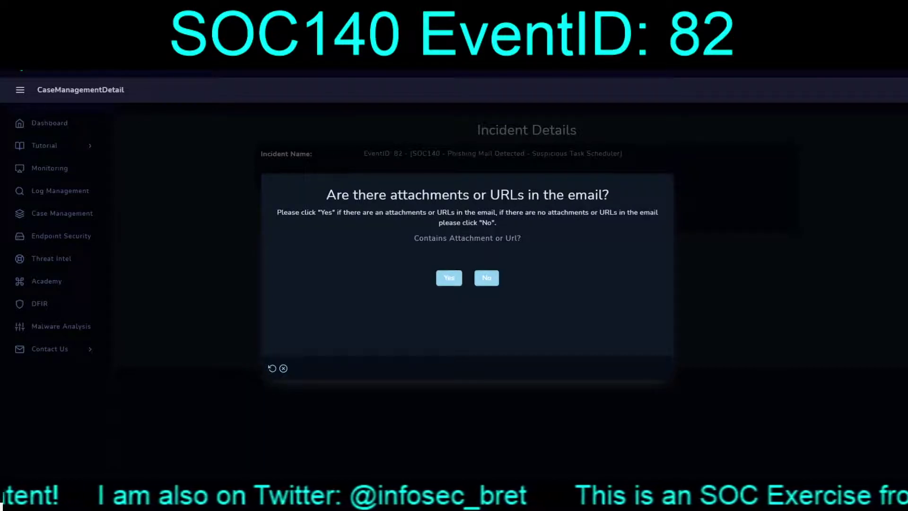
left_click(448, 277)
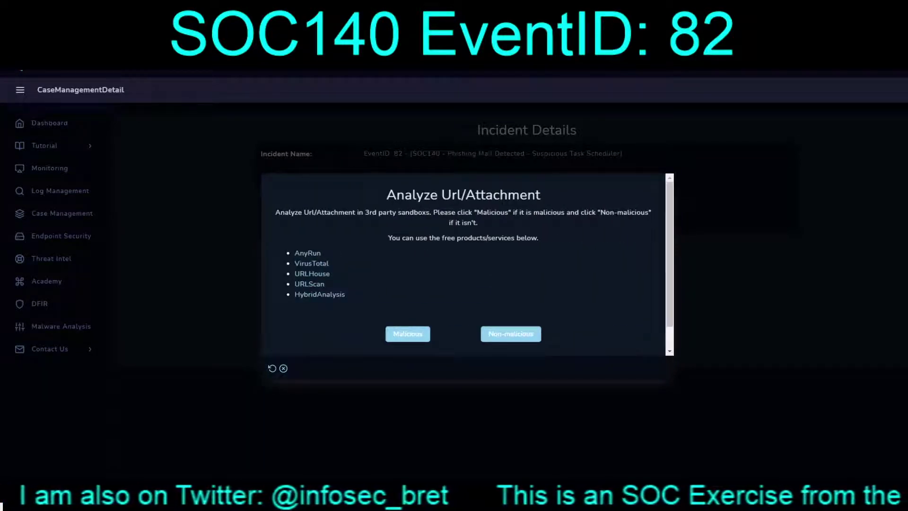
left_click(408, 333)
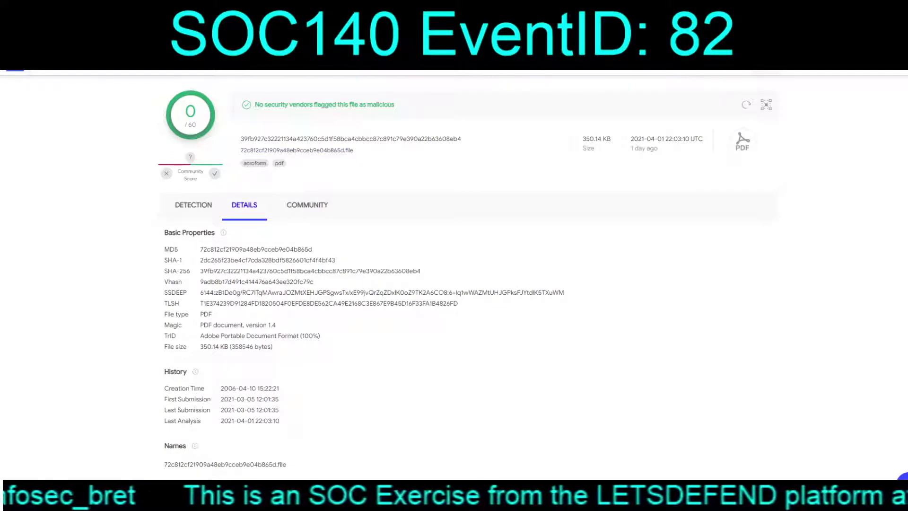
Copy the PDF's MD5 from its VirusTotal details and enter it as an MD5 Hash artifact with the comment "Mal PDF"
double_click(256, 249)
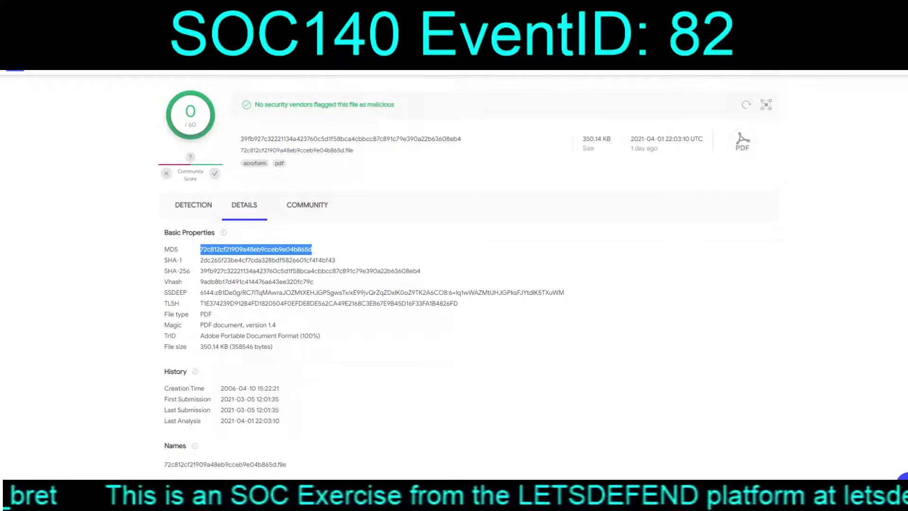
key("alt+Tab")
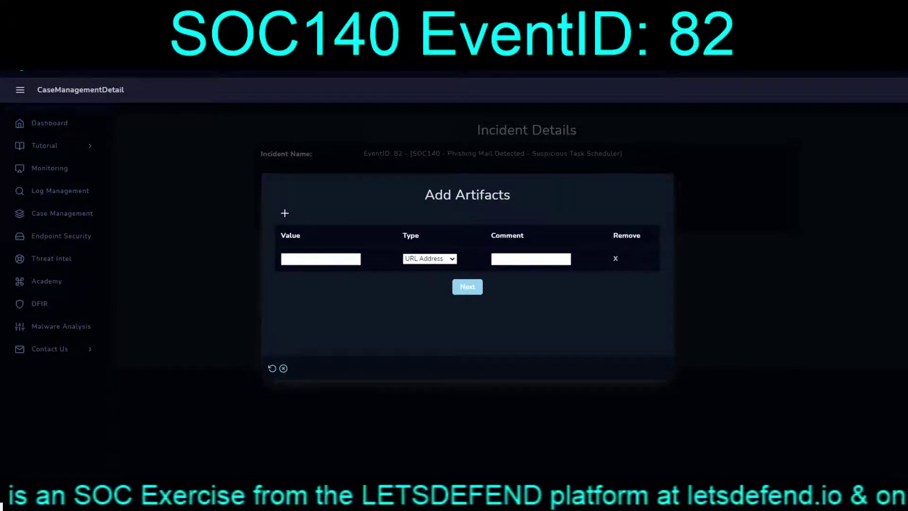
key("Down")
key("shift+Tab")
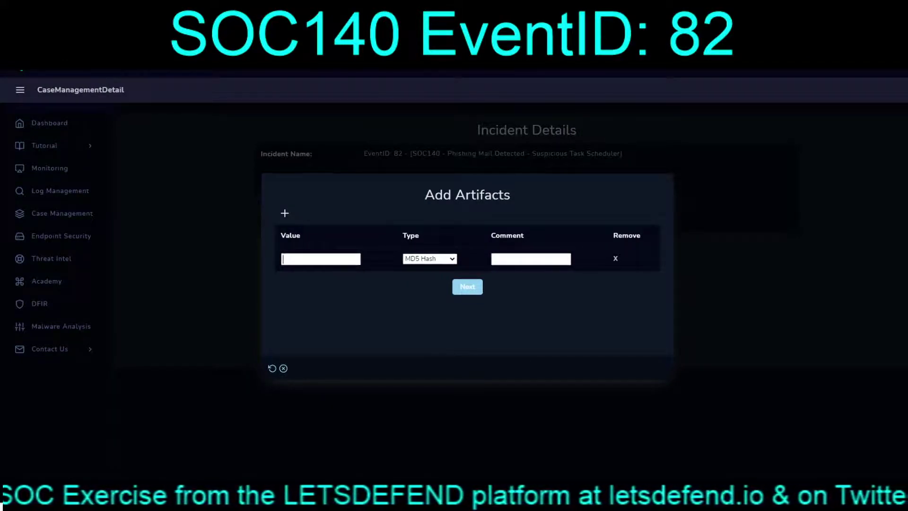
key("ctrl+v")
key("Tab")
key("Tab")
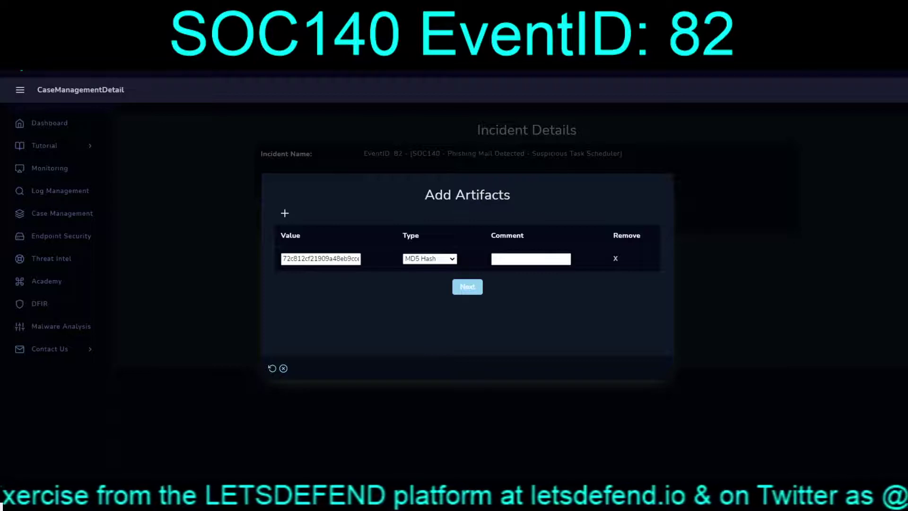
type("Mal PDF")
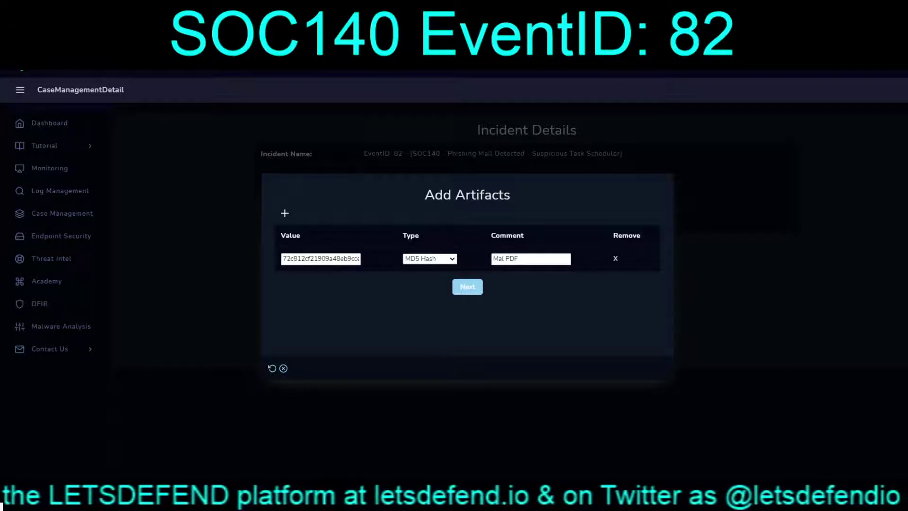
Add an E-mail Sender artifact with the phishing sender's email address and the comment "Spoofed?"
key("shift+Tab")
key("shift+Tab")
key("shift+Tab")
key("Return")
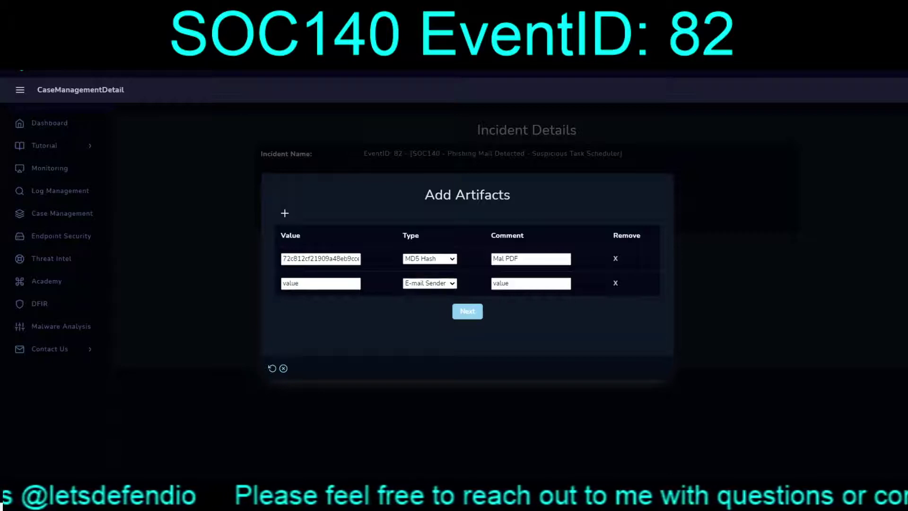
left_click(320, 282)
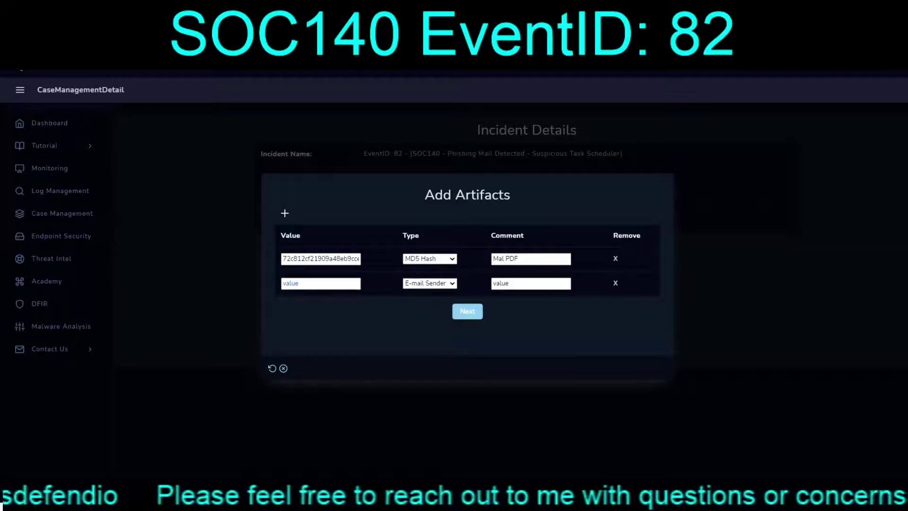
key("ctrl+v")
left_click(530, 282)
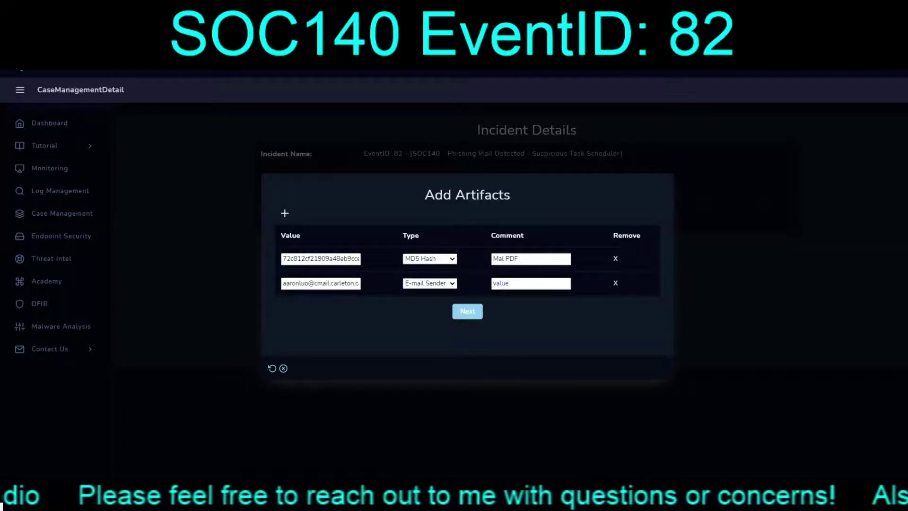
type("Spoofed")
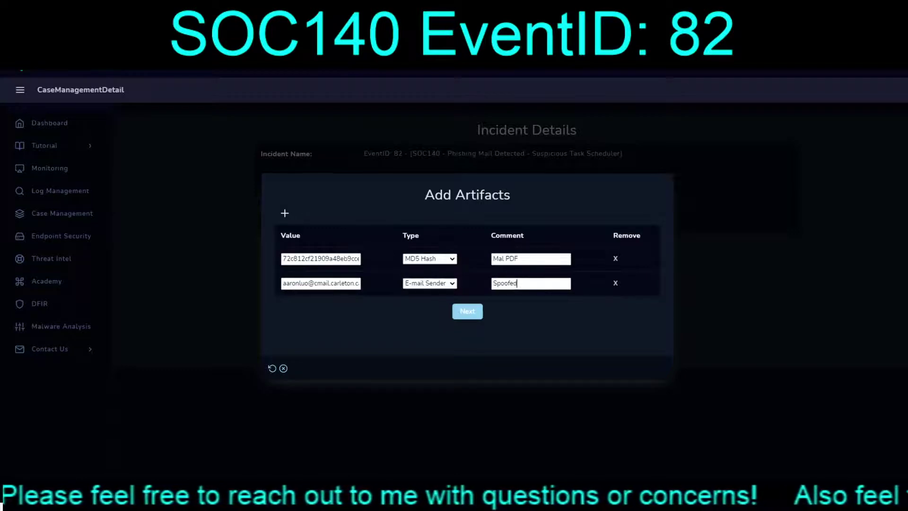
type("?")
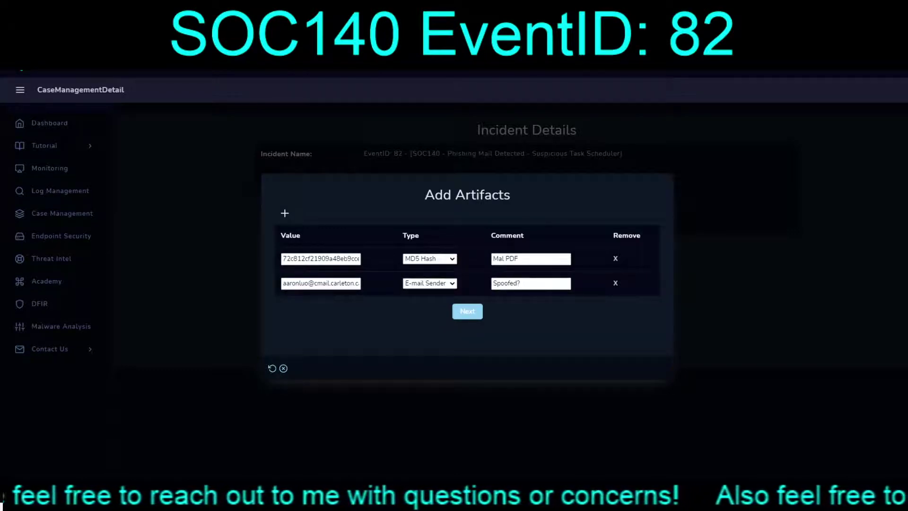
Add an IP Address artifact with the value 189.162.189.159 and the comment "MX SMTP"
key("Return")
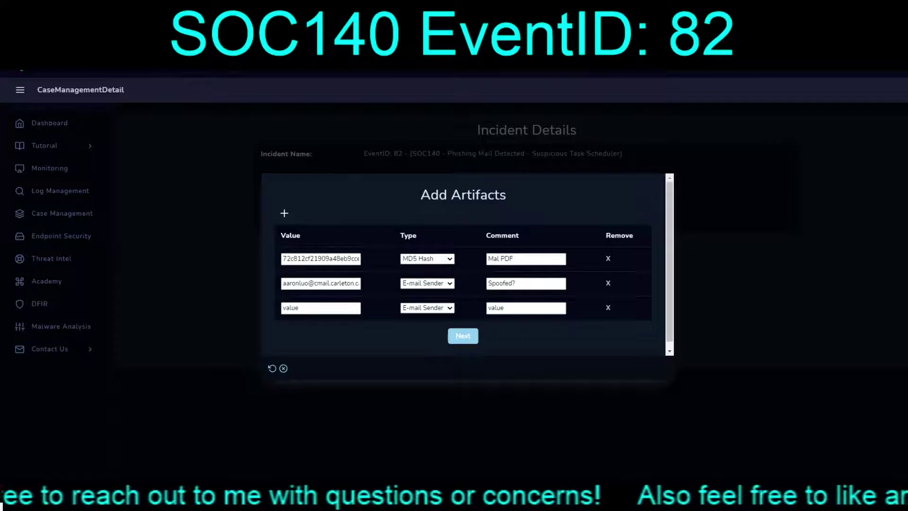
key("Down")
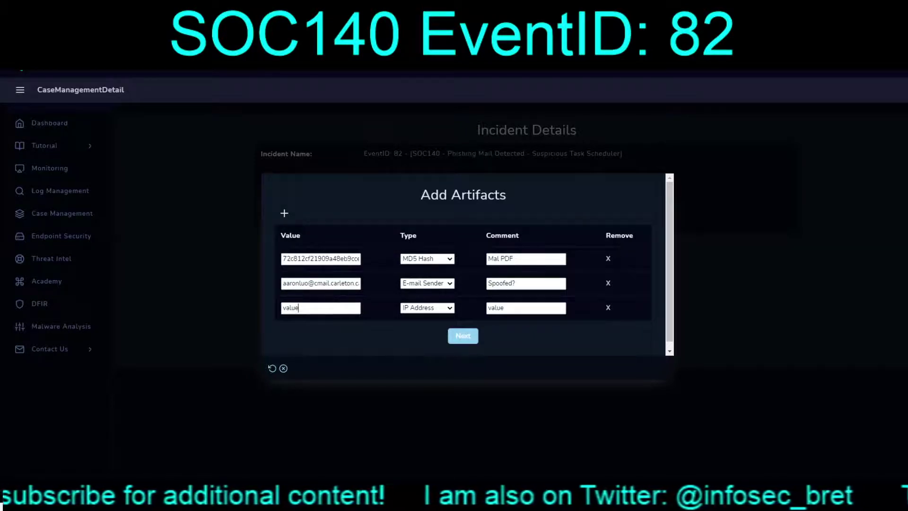
type("189.162.189.159")
left_click(526, 307)
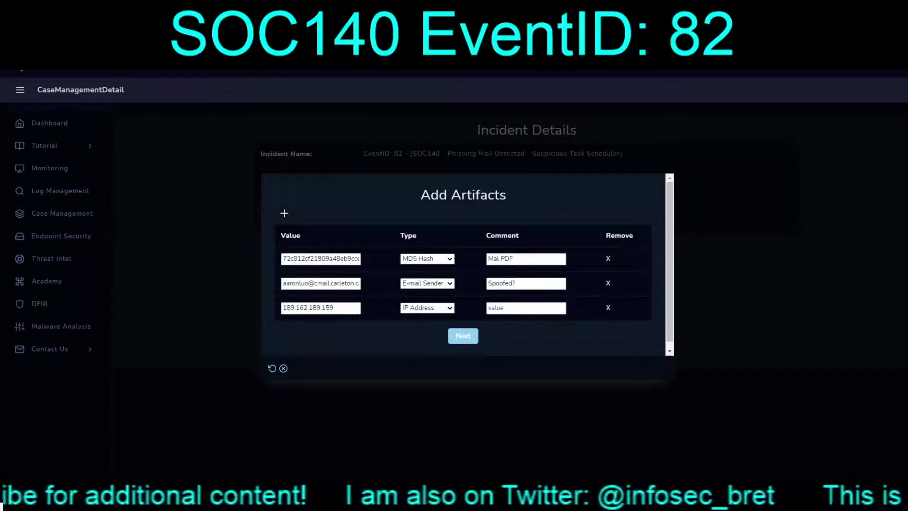
type("MX SMTP")
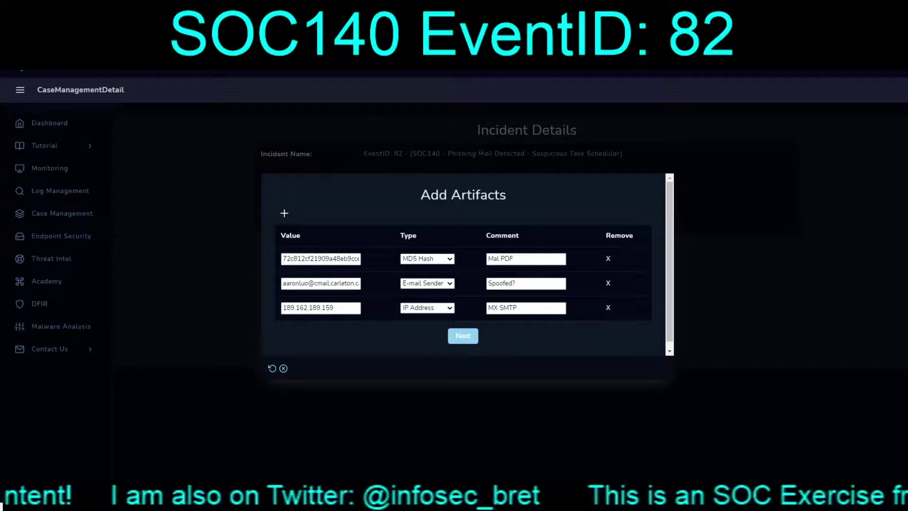
Add another artifact row of type MD5 Hash and copy the MD5 of HFHVFU.exe from its VirusTotal details
left_click(284, 213)
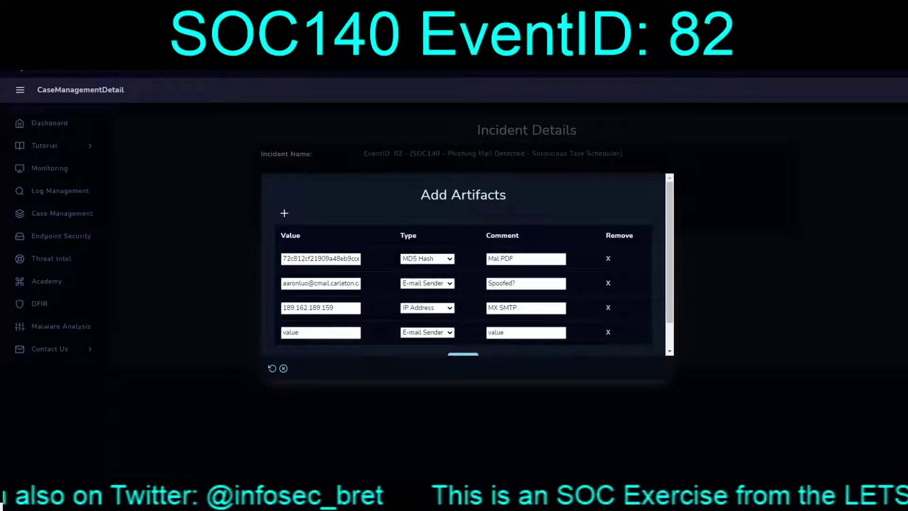
key("Up")
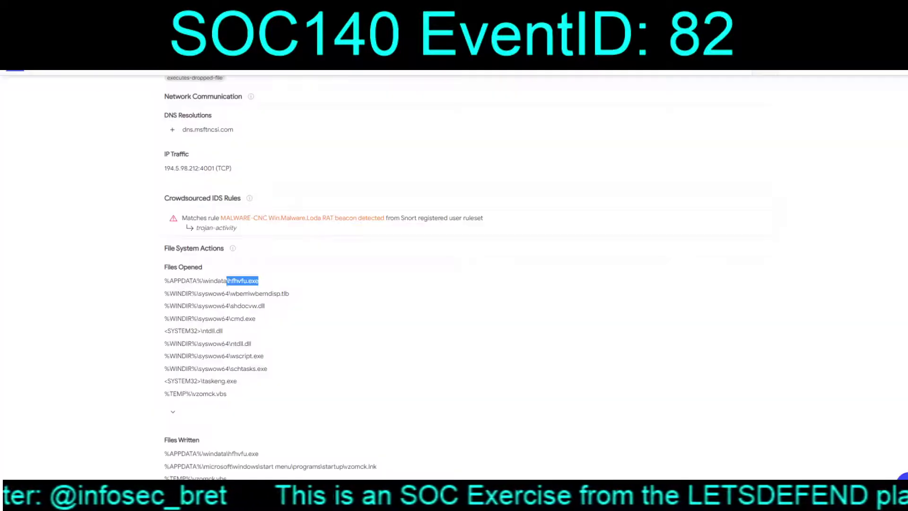
scroll(454, 275, "up", 5)
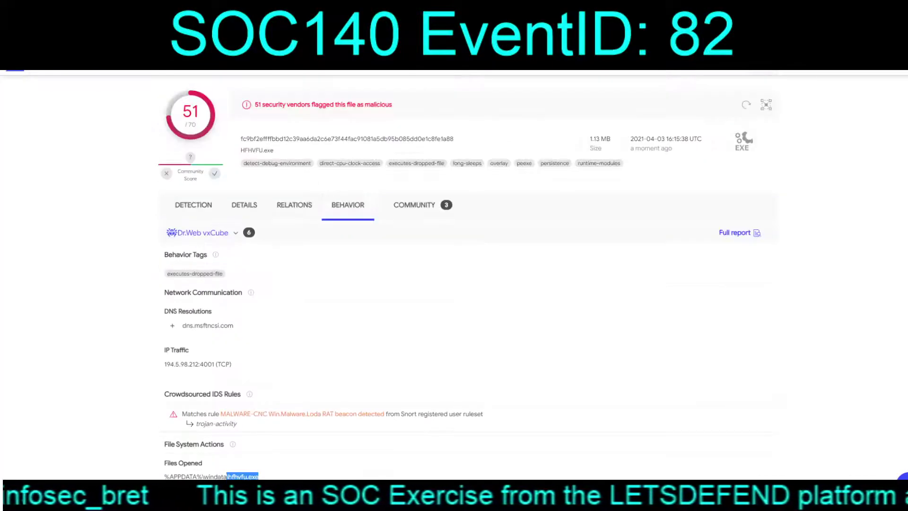
left_click(244, 205)
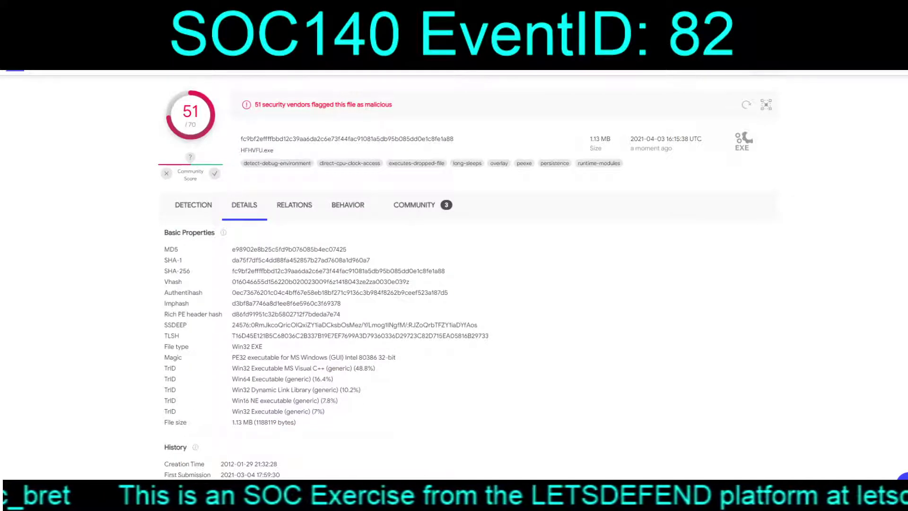
double_click(289, 249)
key("ctrl+c")
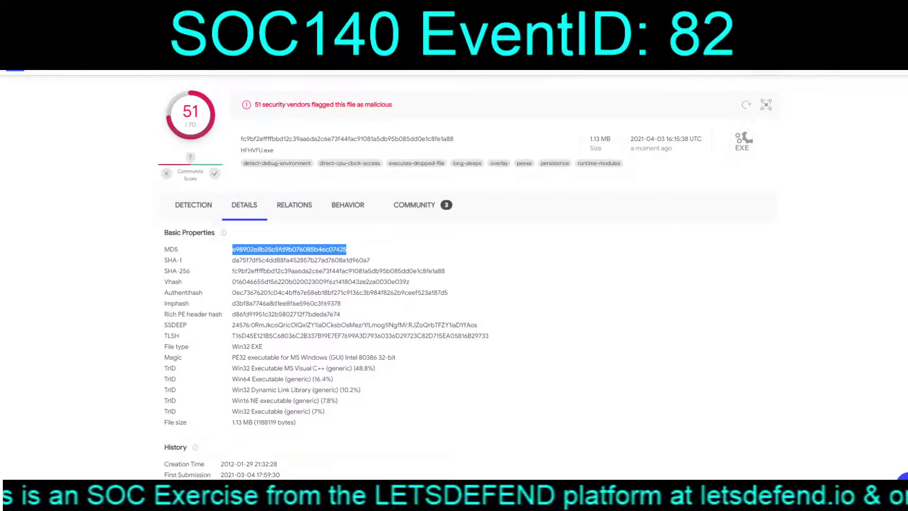
Back in the LetsDefend case, enter the copied MD5 as the new artifact's value with the comment "LodaRAT"
key("ctrl+Tab")
left_click(320, 331)
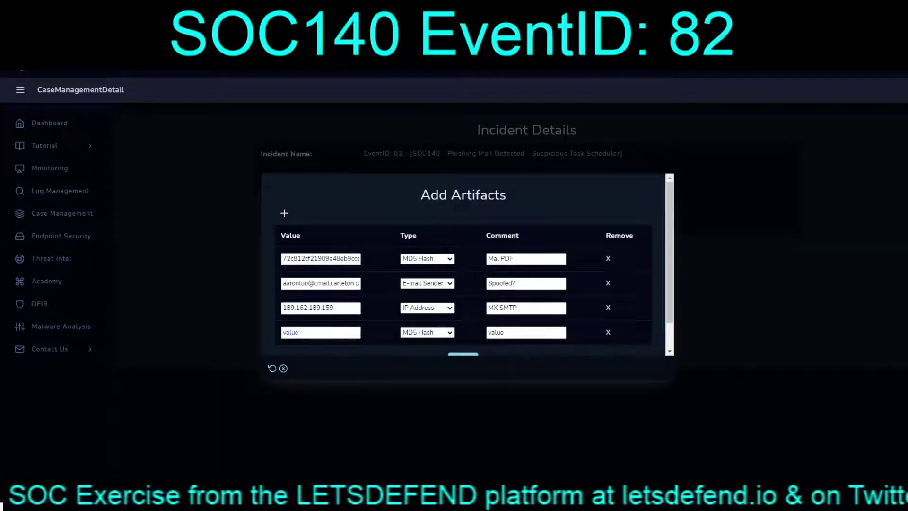
key("ctrl+v")
left_click(526, 332)
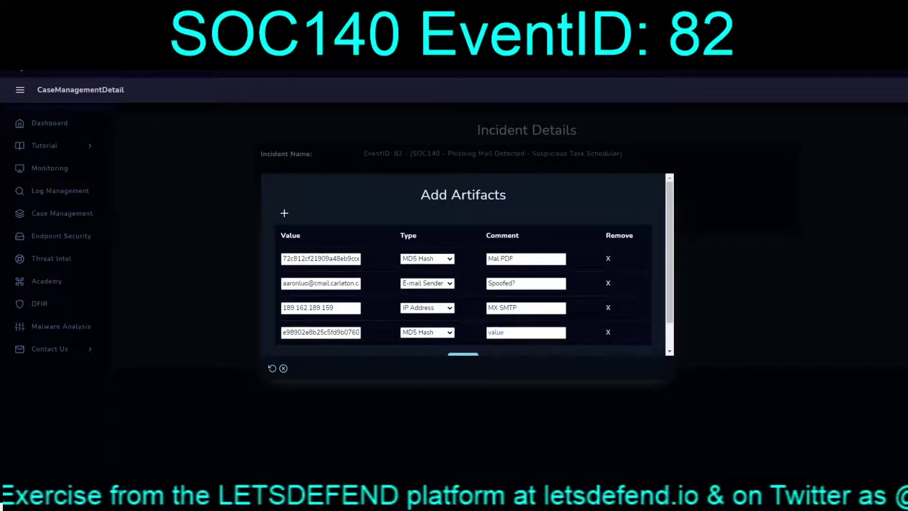
type("Malware")
key("BackSpace")
key("BackSpace")
key("BackSpace")
key("BackSpace")
key("BackSpace")
key("BackSpace")
key("BackSpace")
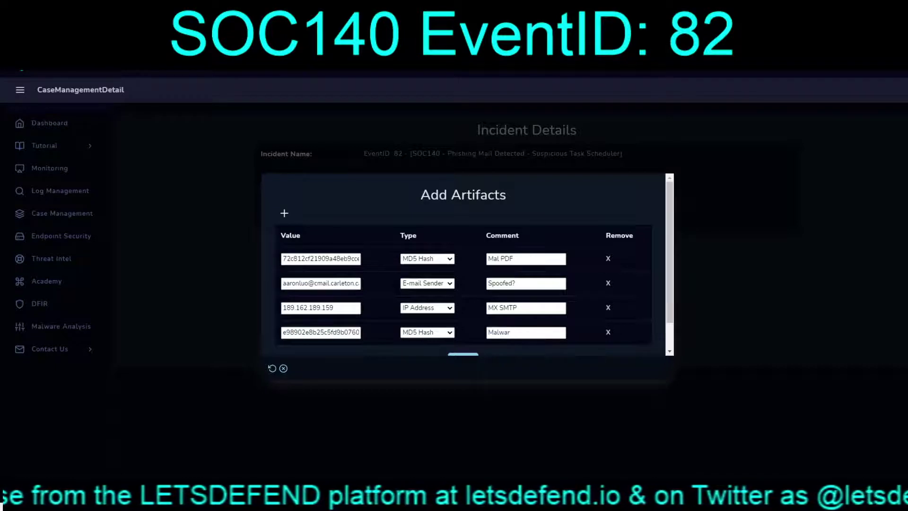
type("LodaRAT")
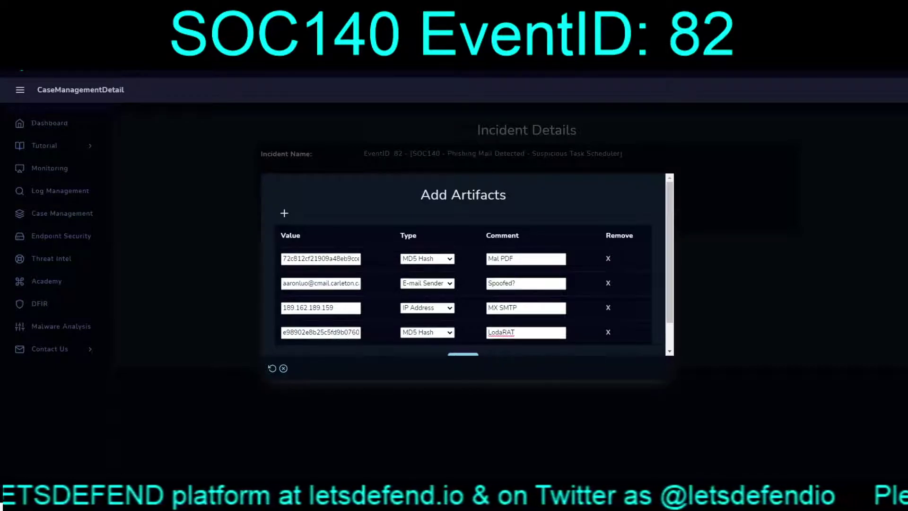
Add two more artifact rows and set their types to URL Address and IP Address
left_click(284, 212)
scroll(284, 213, "down", 1)
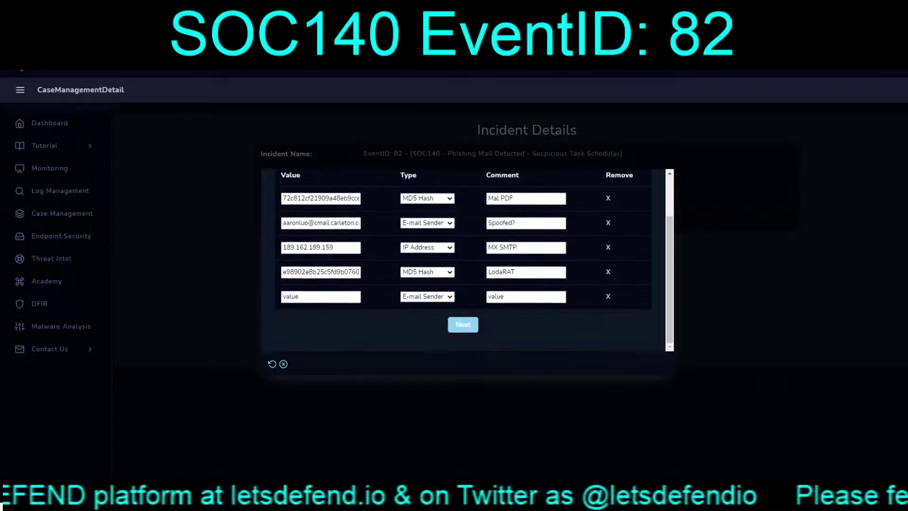
scroll(473, 260, "up", 1)
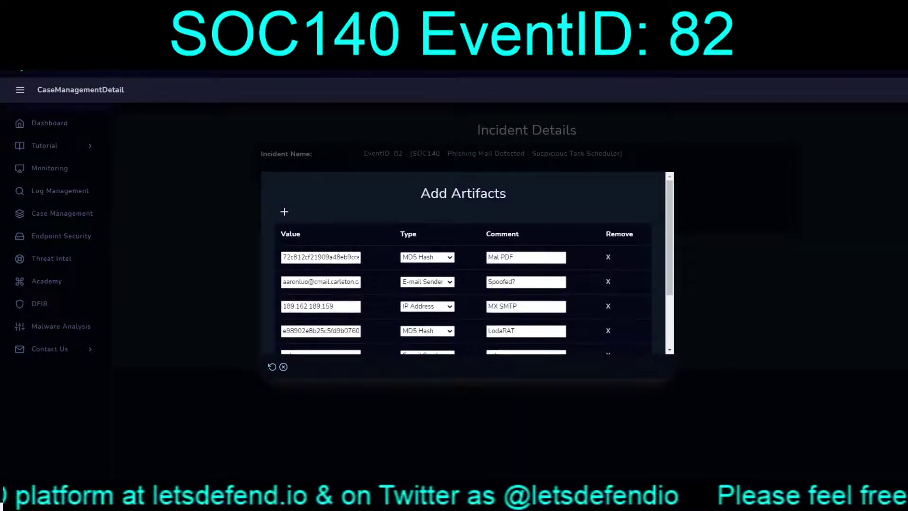
scroll(464, 262, "down", 2)
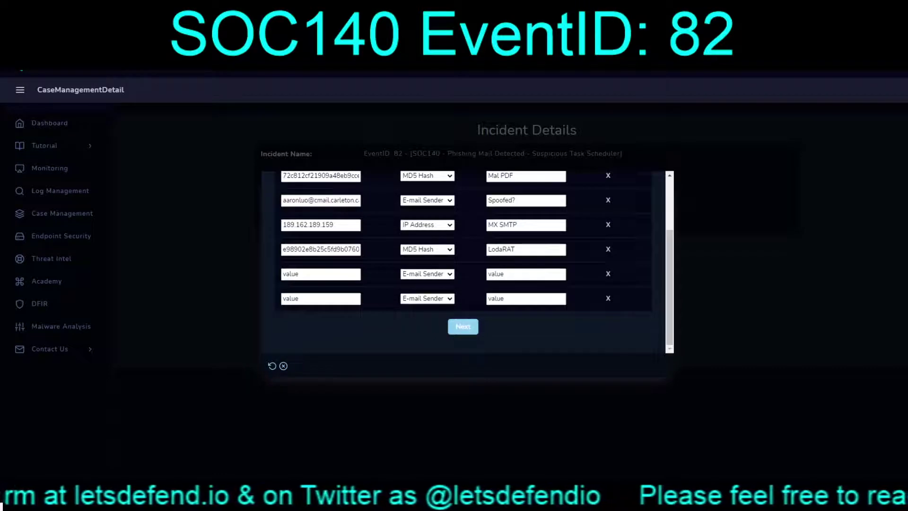
left_click(427, 274)
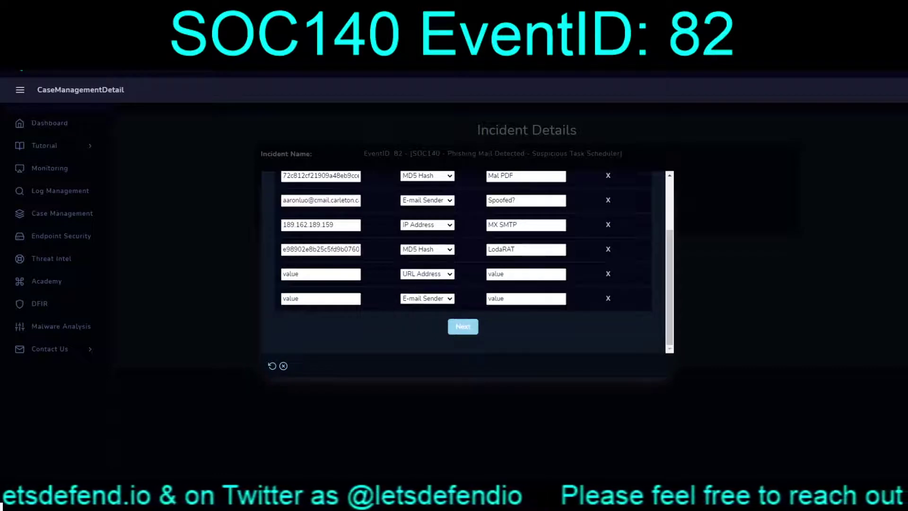
left_click(427, 299)
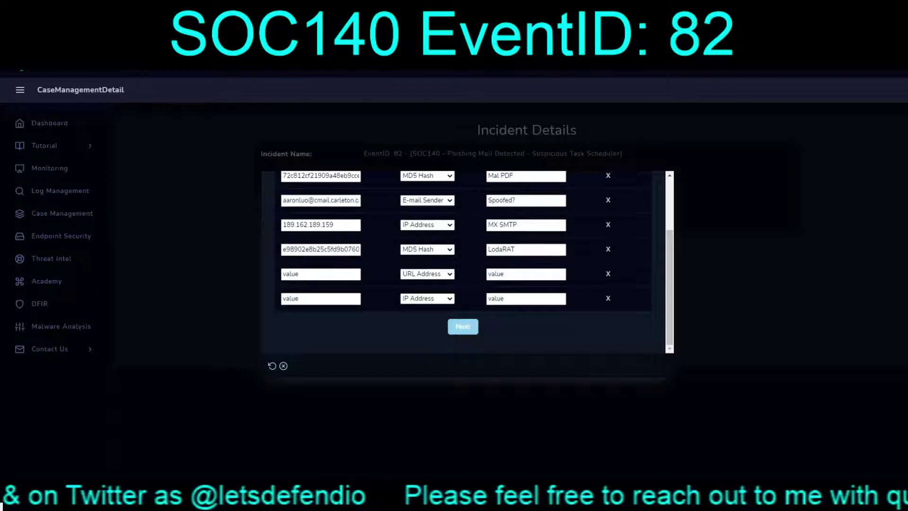
left_click(357, 200)
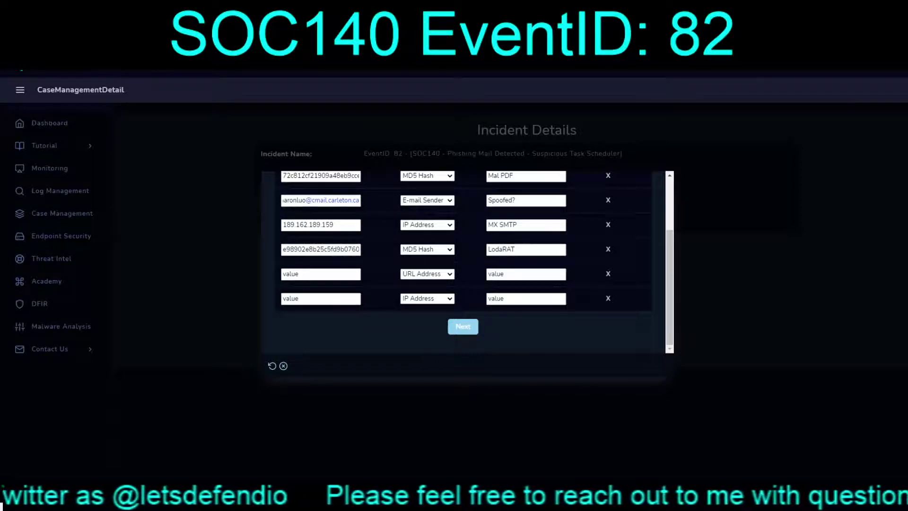
scroll(468, 260, "up", 3)
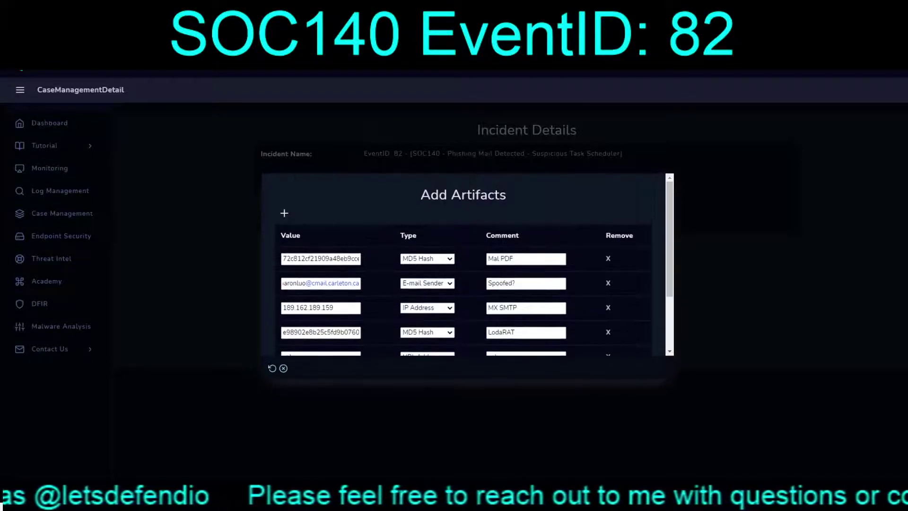
scroll(468, 260, "down", 3)
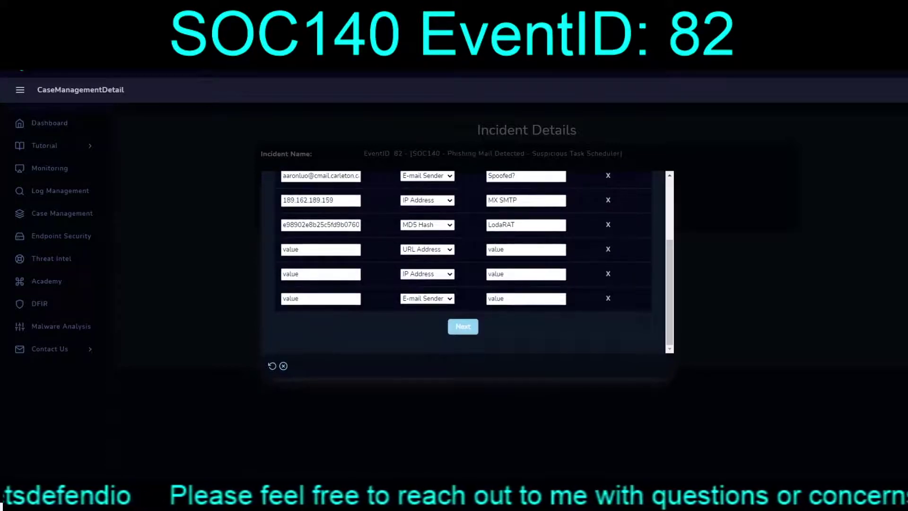
key("Down")
left_click(321, 299)
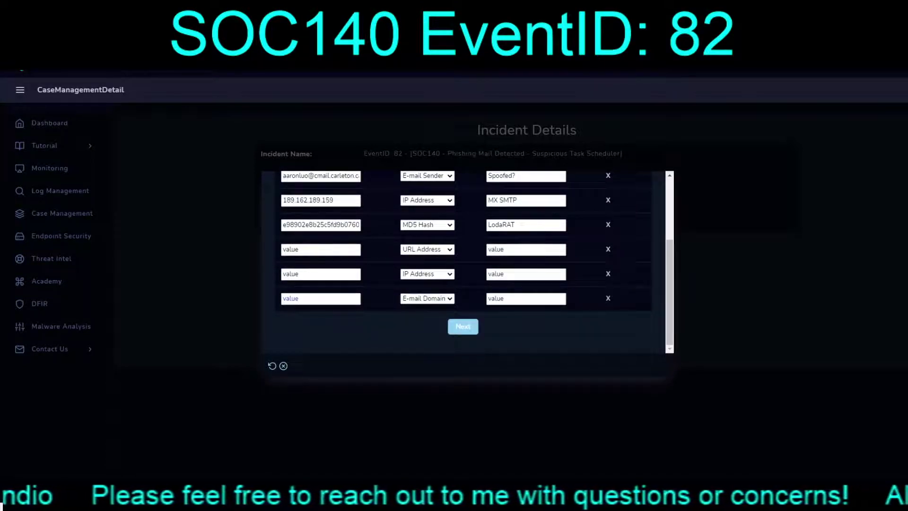
type("@cmail.carleton.ca")
left_click(526, 299)
type("S")
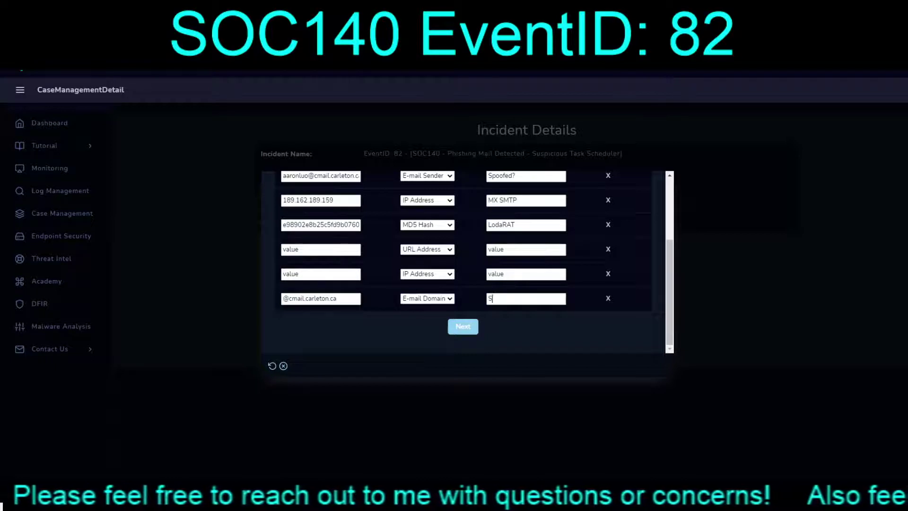
type("poofed?")
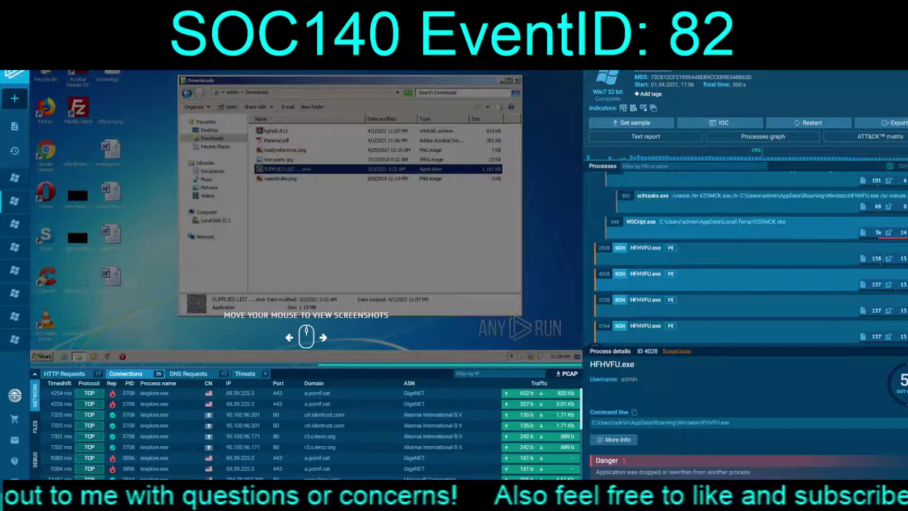
scroll(747, 258, "up", 2)
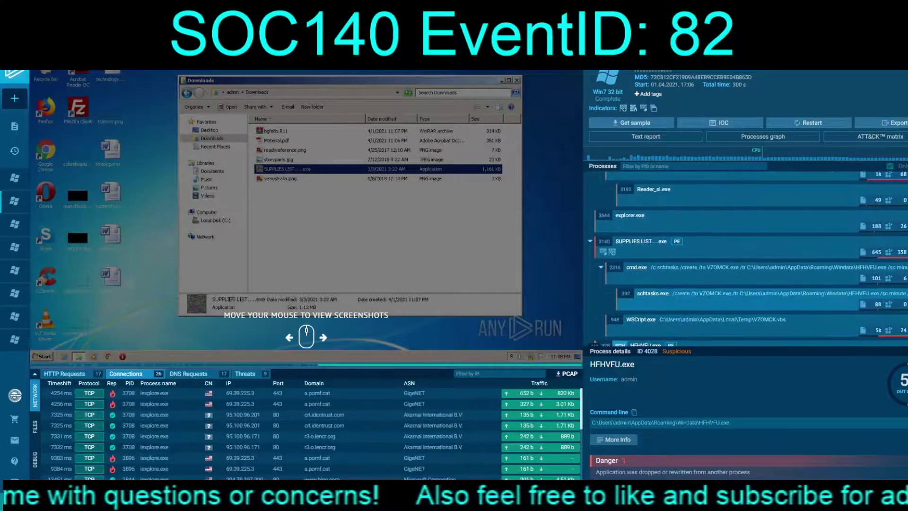
scroll(747, 257, "up", 4)
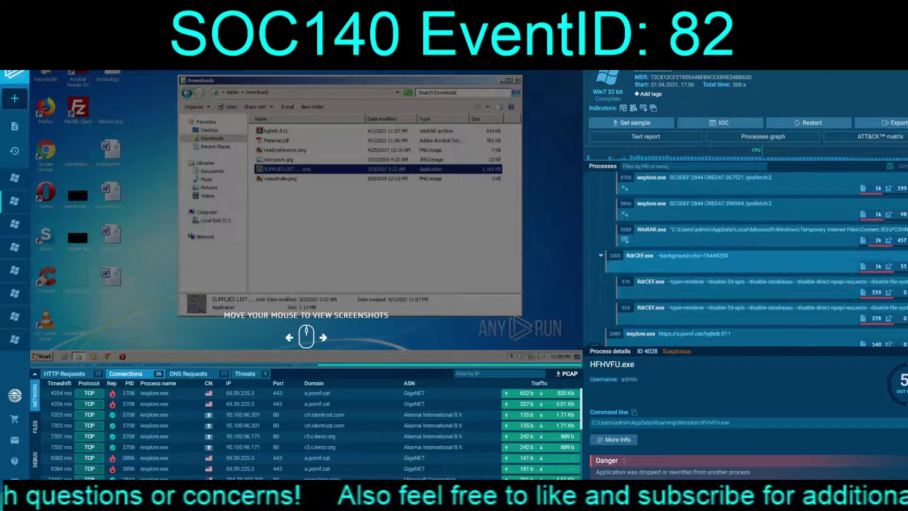
left_click(640, 333)
left_click_drag(777, 422, 706, 423)
key("ctrl+c")
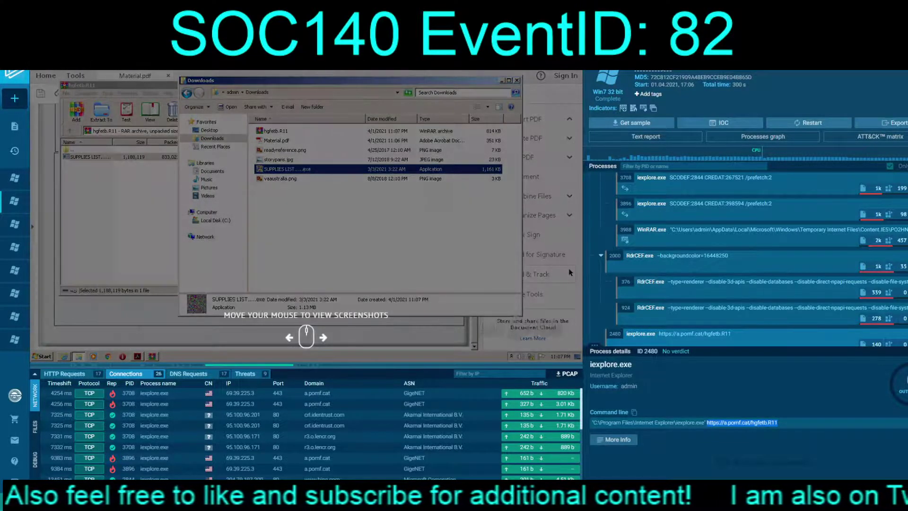
key("alt+Tab")
left_click(320, 249)
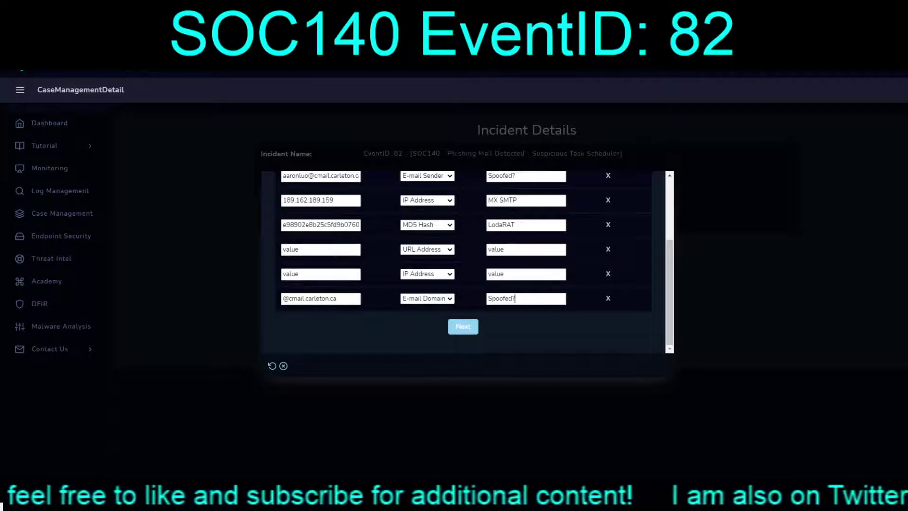
key("ctrl+v")
left_click(525, 250)
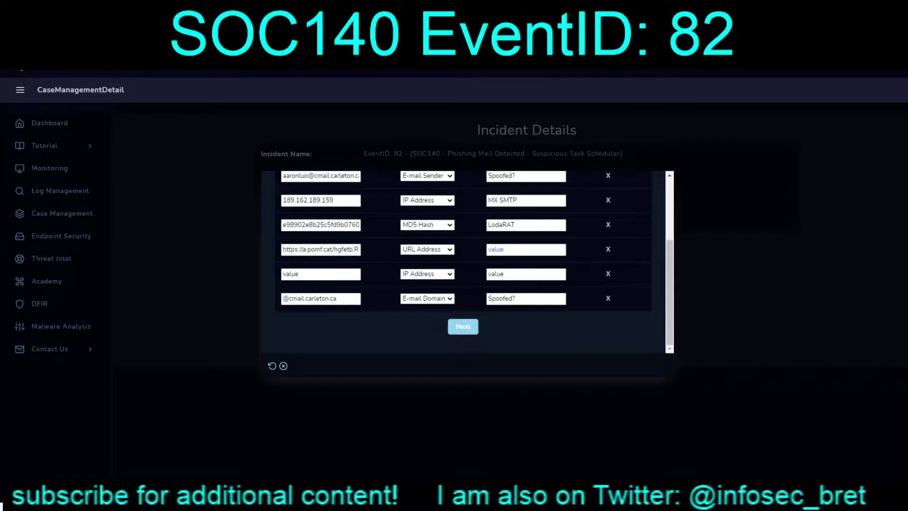
type("Malware DL")
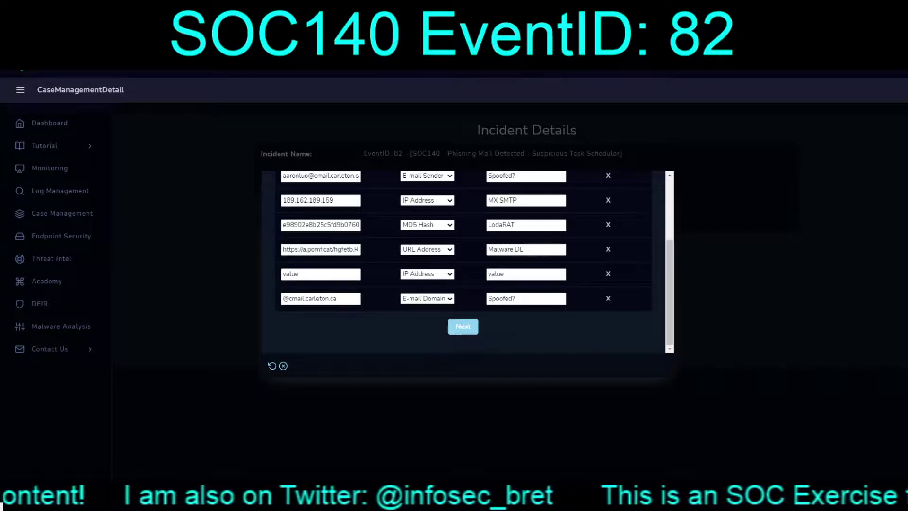
Copy the a.pomf.cat server IP 69.39.225.3 from the ANY.RUN connections and enter it in the LetsDefend IP Address artifact with the comment "Malware DL"
key("ctrl+Tab")
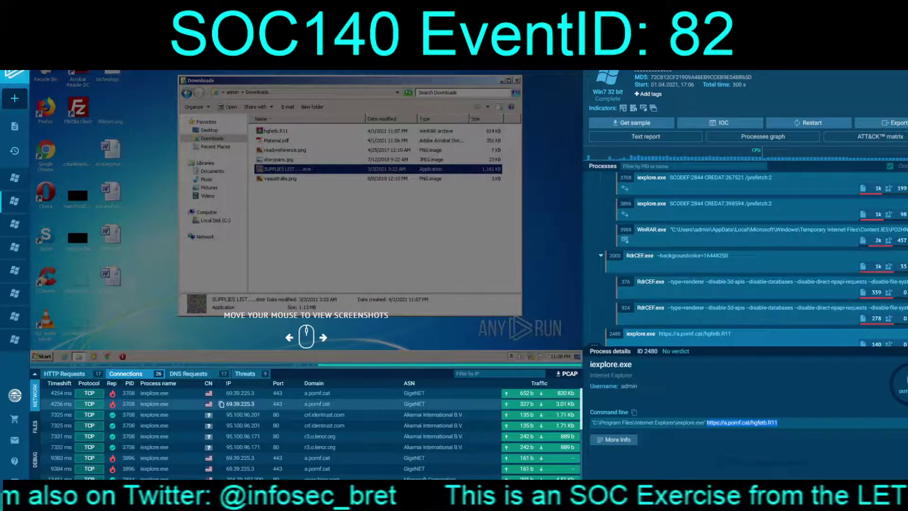
left_click(232, 404)
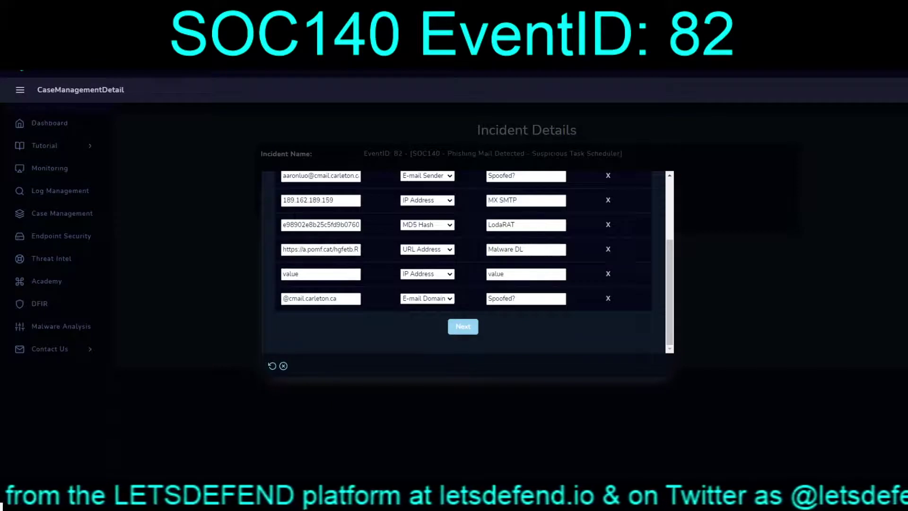
left_click(320, 274)
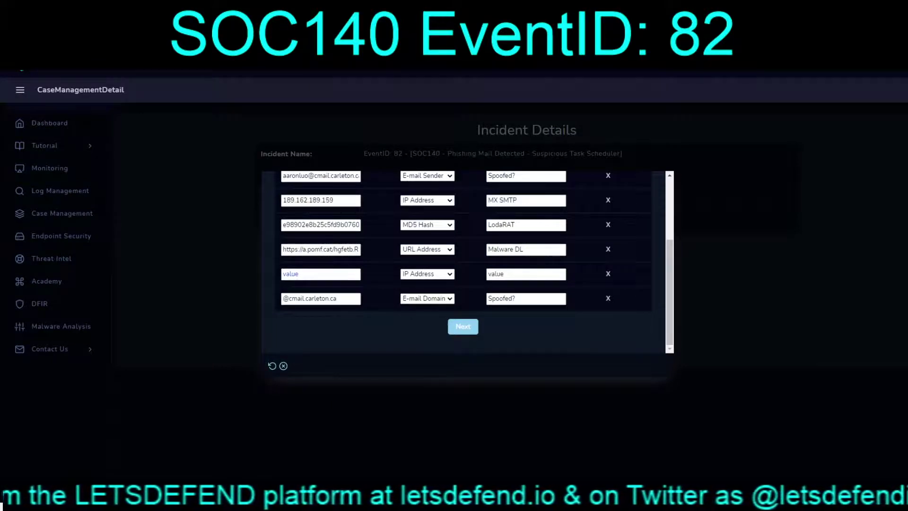
key("ctrl+v")
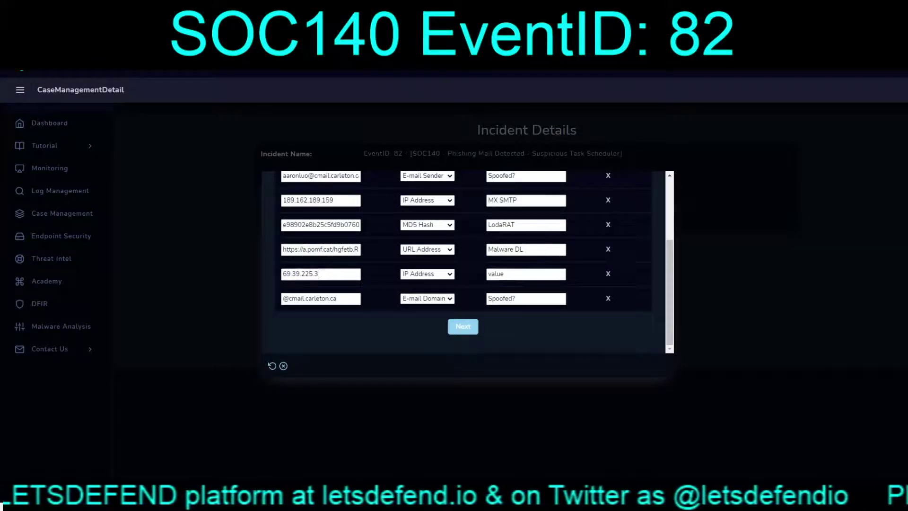
left_click(525, 274)
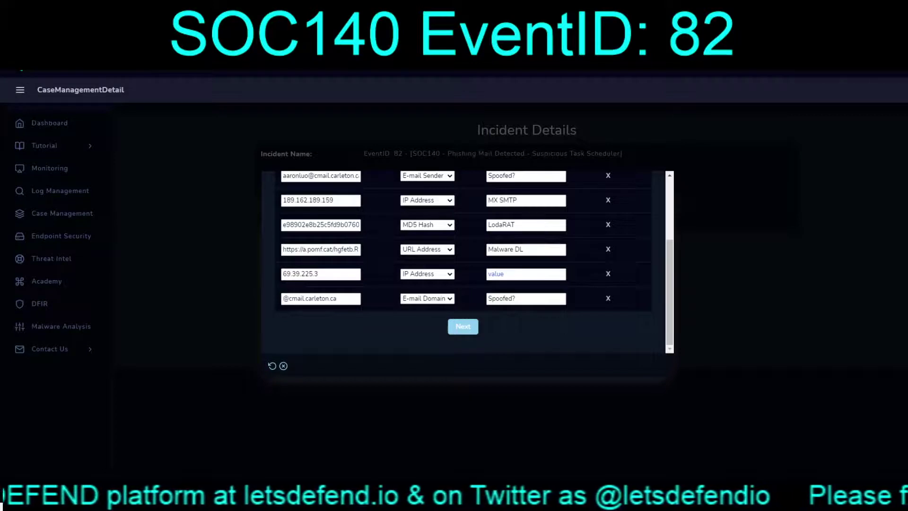
type("Malware DL")
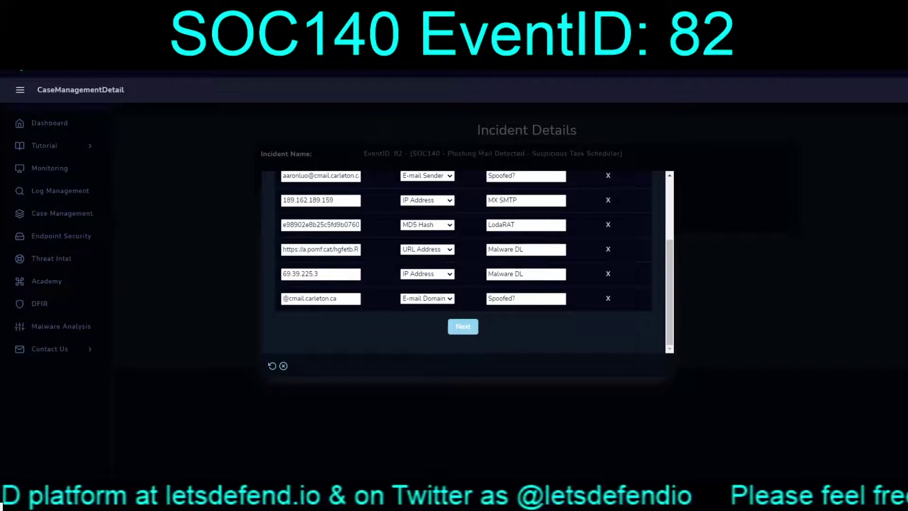
Submit the artifacts to finish the playbook, and open the Close Alert form for EventID 82 on the monitoring page
left_click(463, 326)
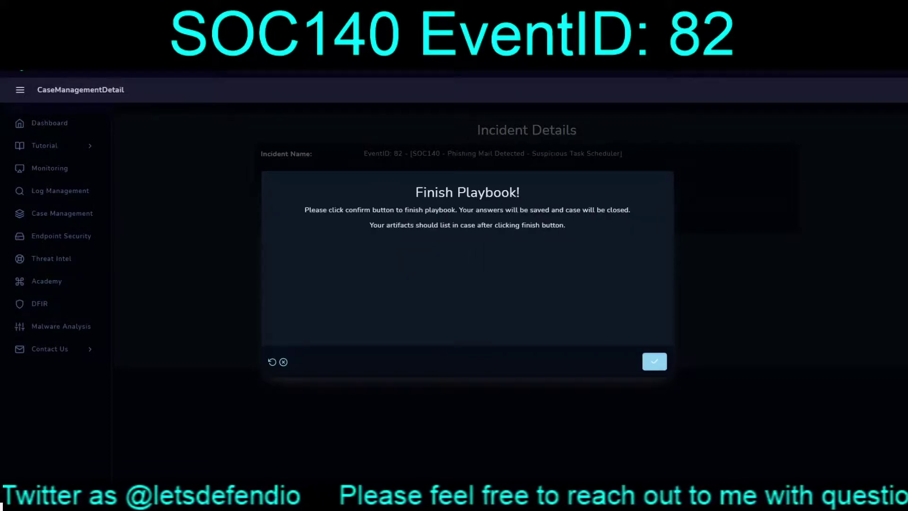
key("Return")
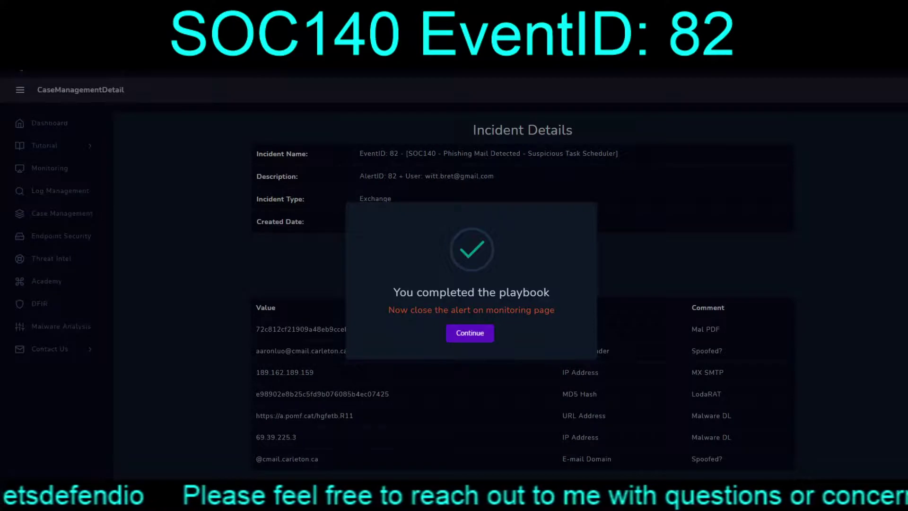
key("Return")
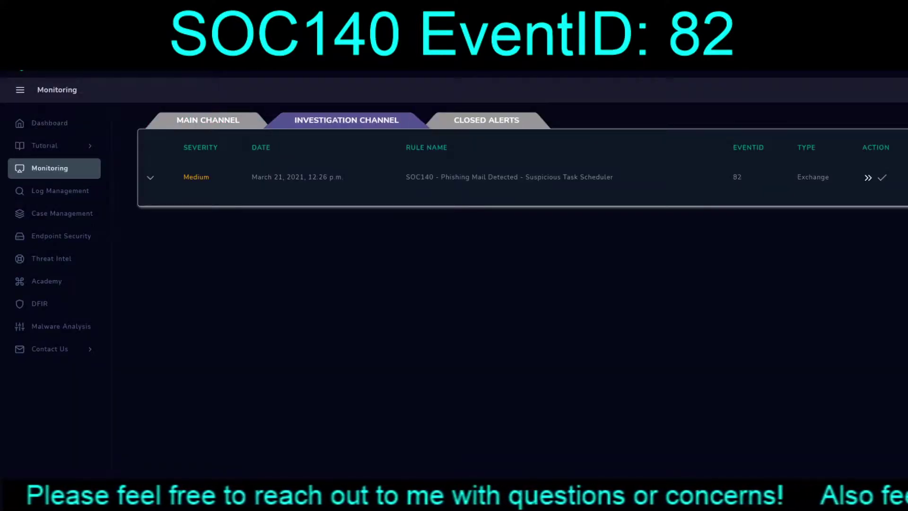
left_click(882, 177)
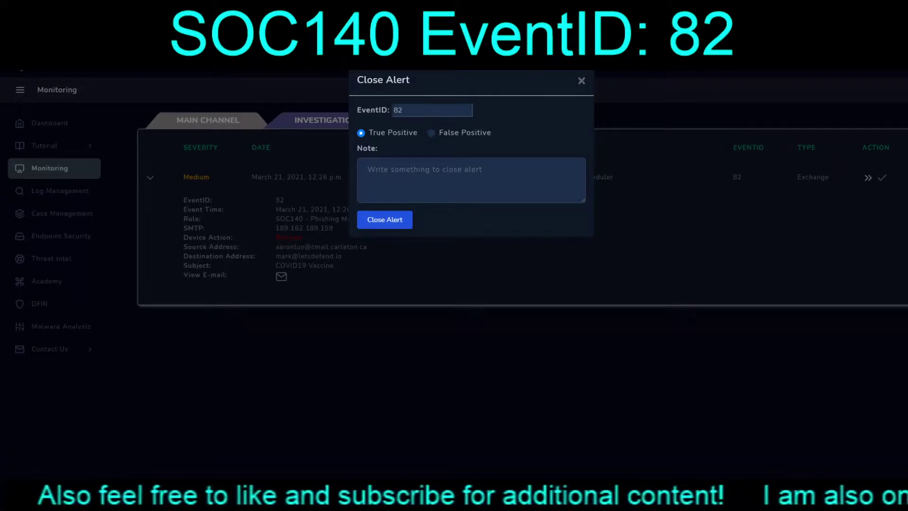
type("Blocked")
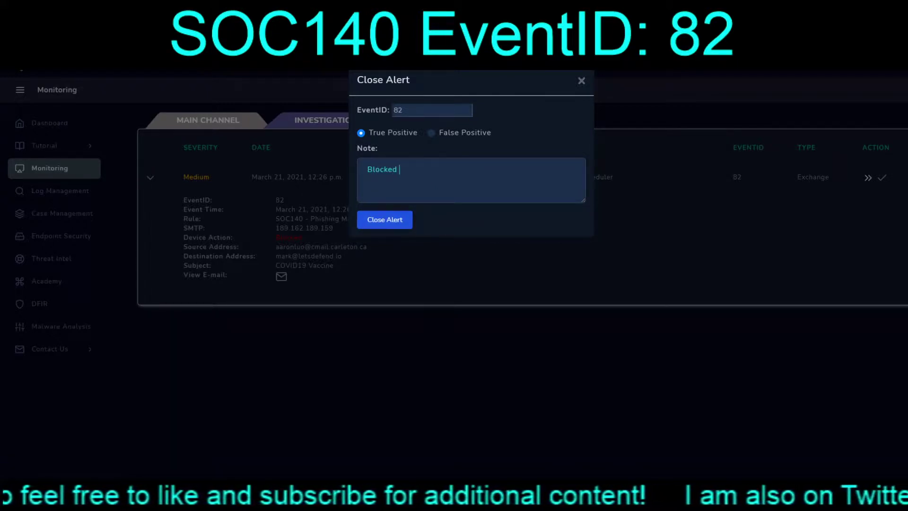
key("BackSpace")
key("BackSpace")
key("BackSpace")
key("BackSpace")
key("BackSpace")
key("BackSpace")
key("BackSpace")
key("BackSpace")
Begin the closing note of the alert with "Spoofed email with PDF attachment, leading to LodaRAT"
type("Sp")
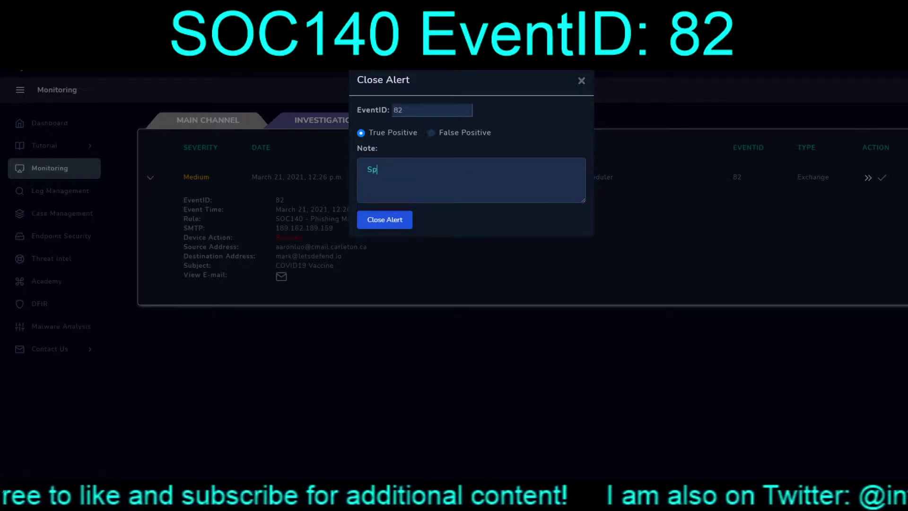
type("oofed email with ")
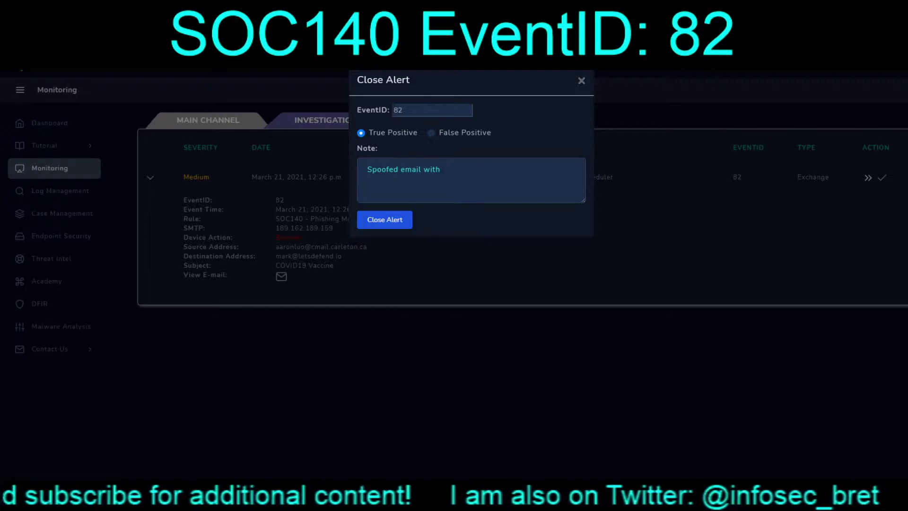
type("PDF a")
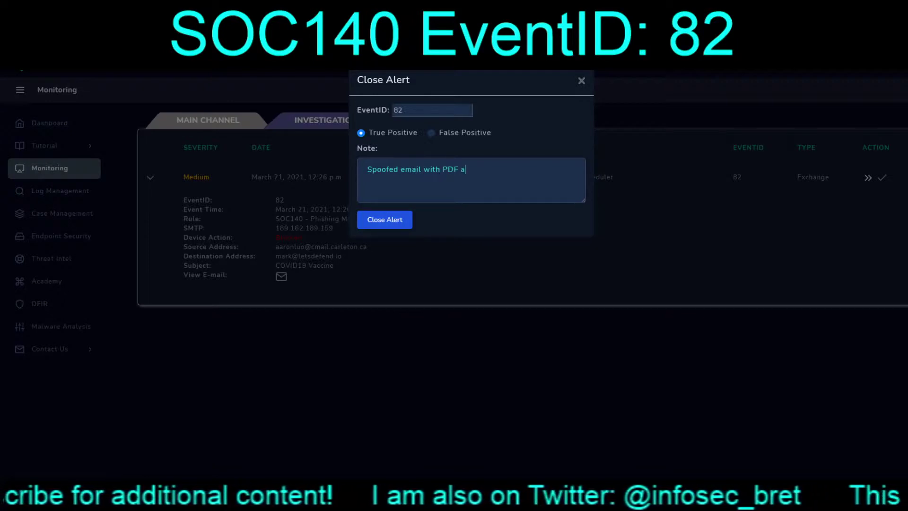
type("ttachment, ")
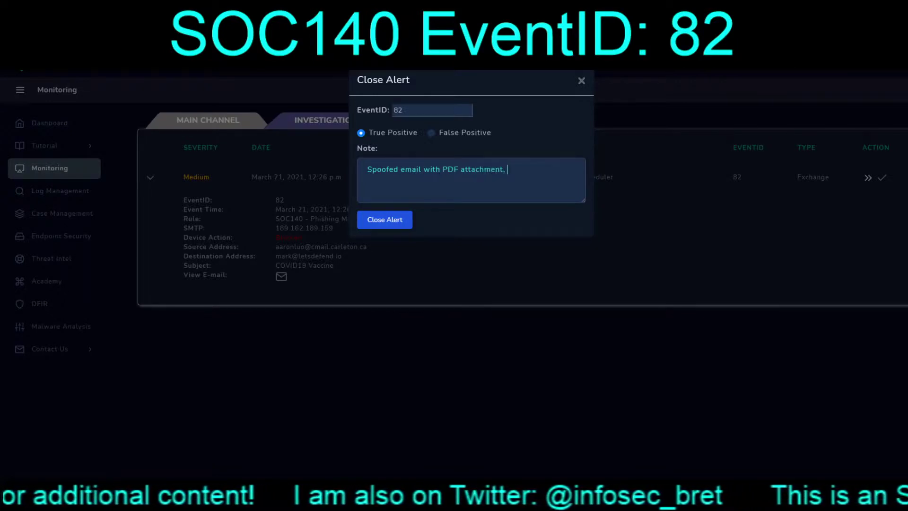
type("leading to LodaRAT")
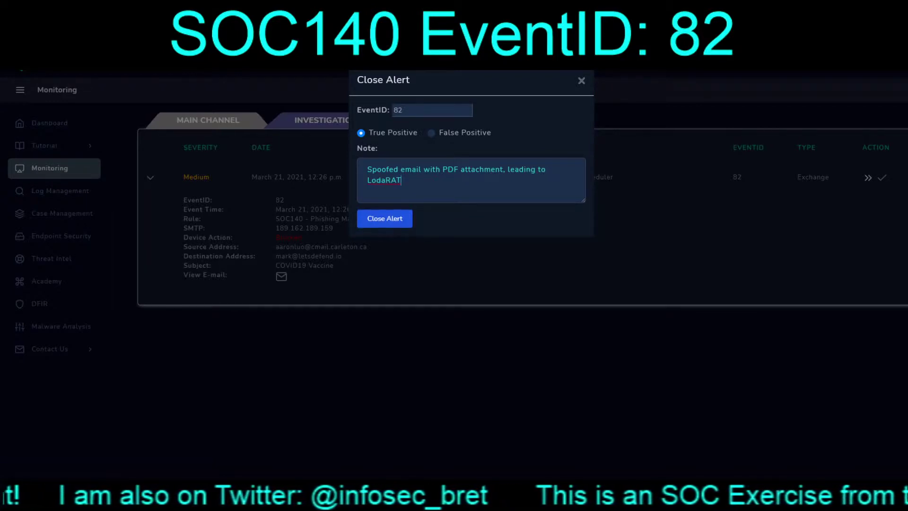
Complete the note with ". Suggest blocking SMTP IP and the Malware Domain at the firewall level." and close the alert as True Positive
type(". S")
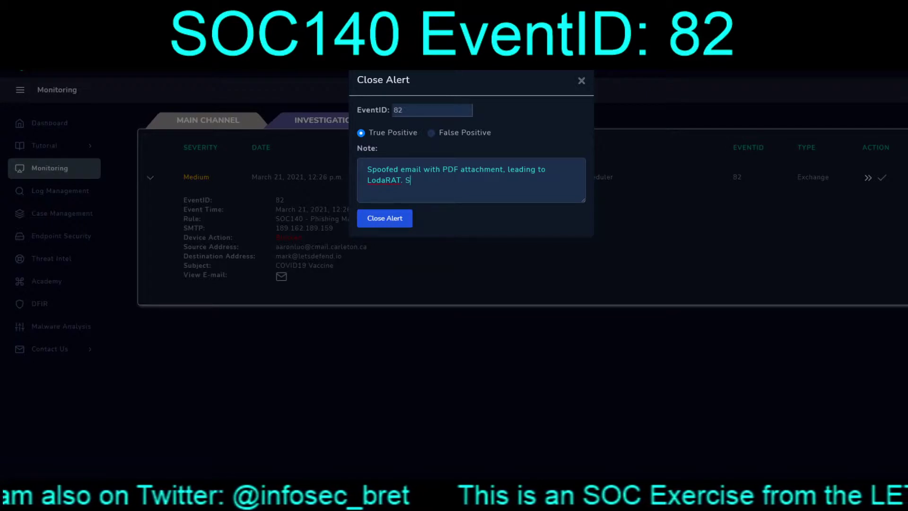
type("uggest bloc")
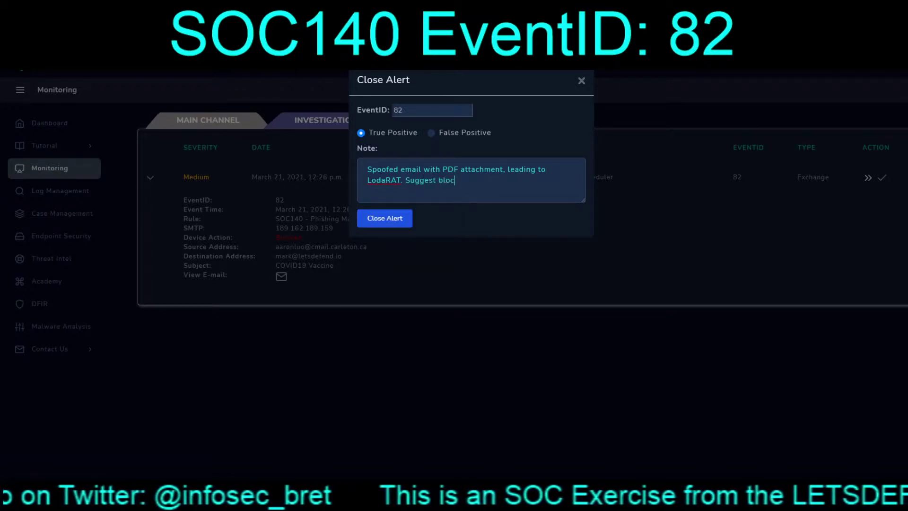
type("king SMTP IP")
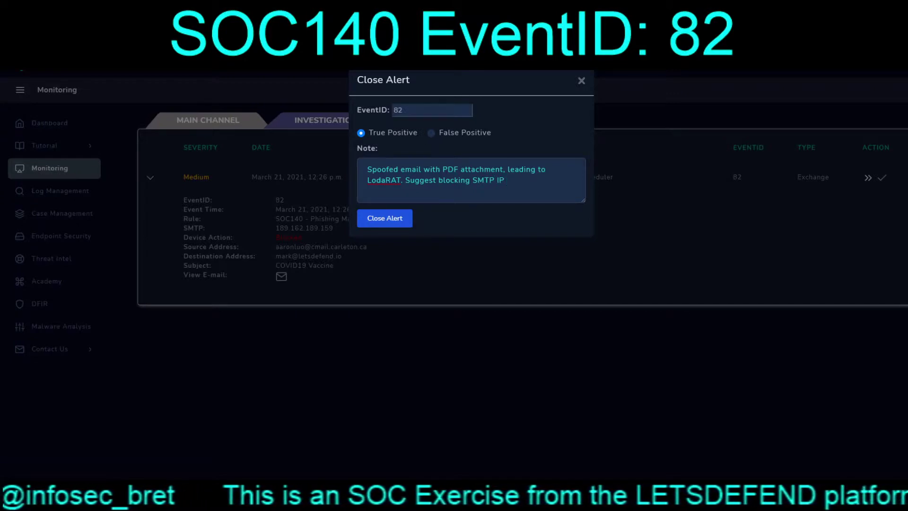
type(" and the")
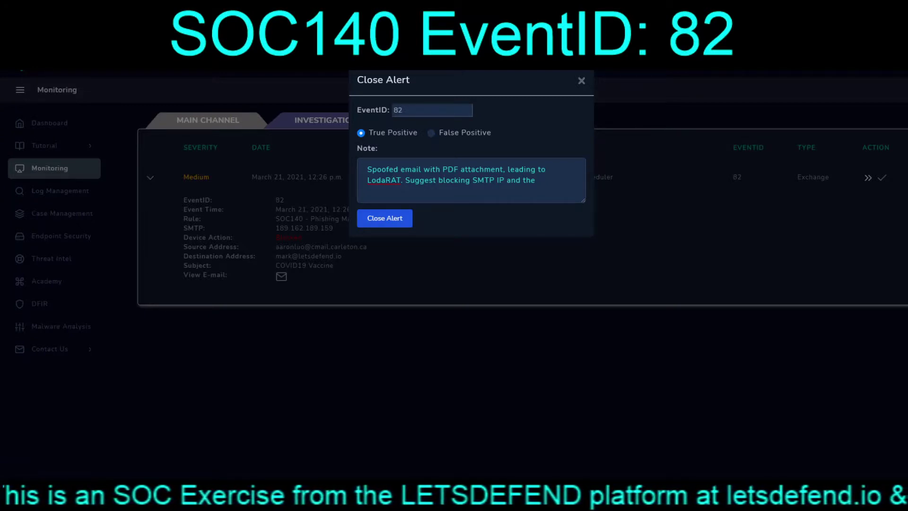
type(" Malware D")
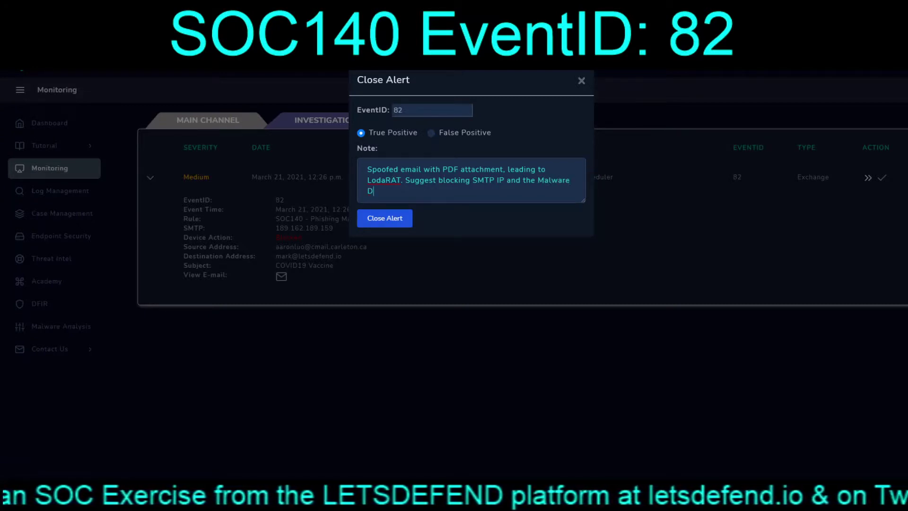
type("omain")
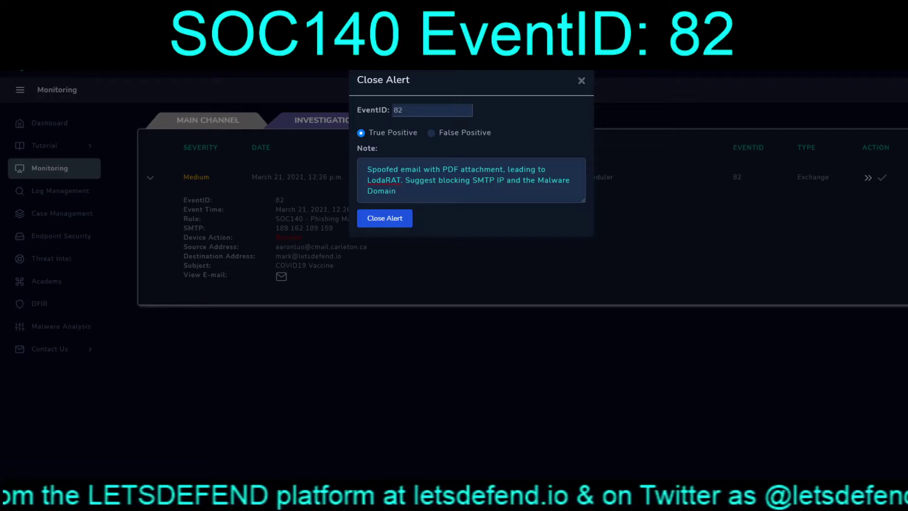
type("at the fir")
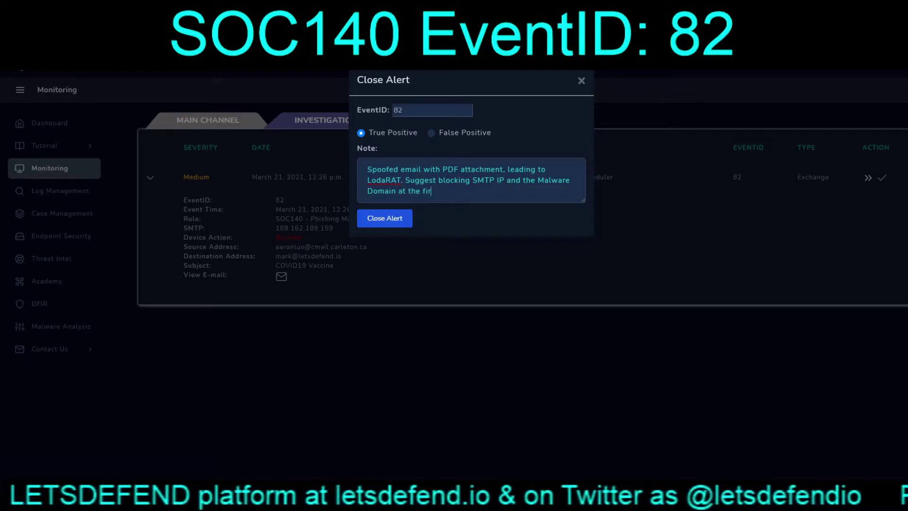
type("ewall level.")
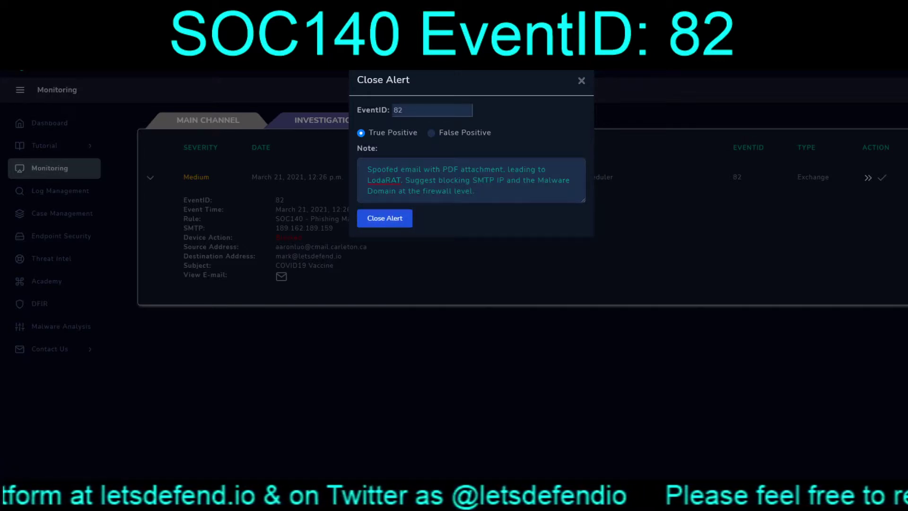
key("Tab")
key("Return")
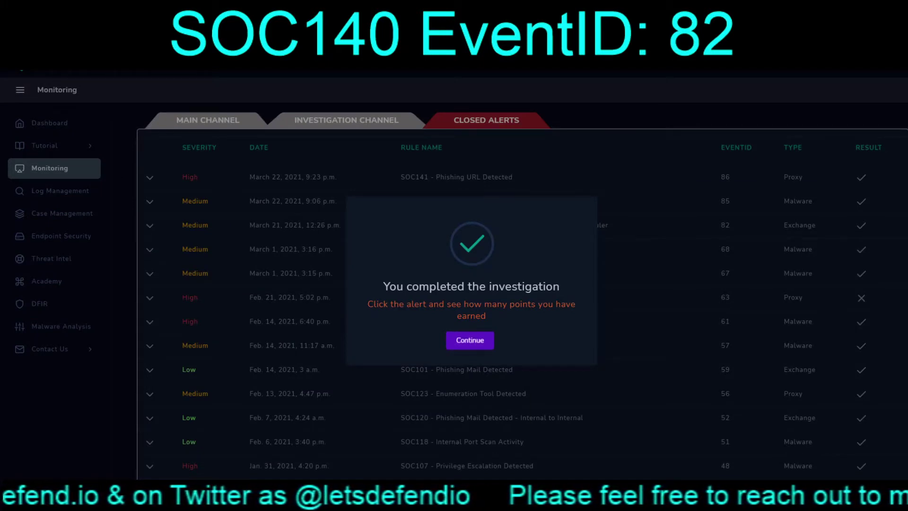
key("Return")
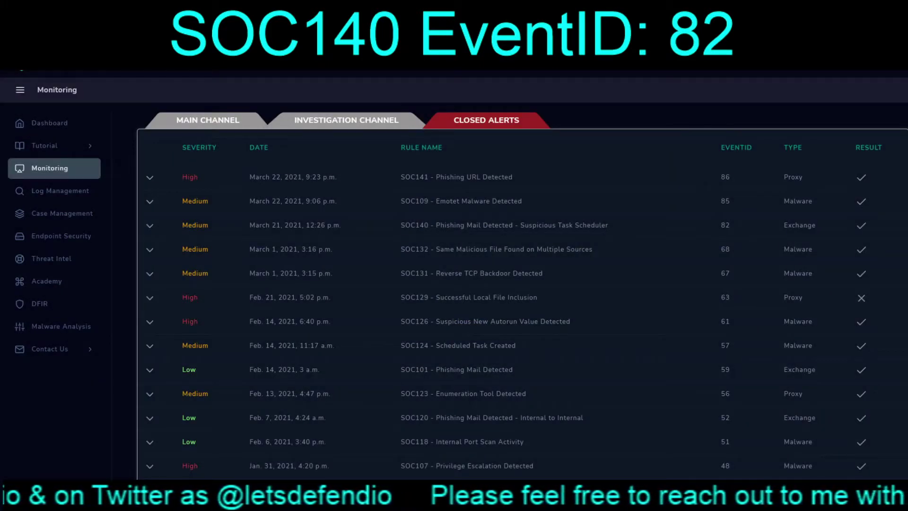
Expand the closed SOC140 alert, EventID 82, and review its answer, playbook scoring and analyst note
key("Return")
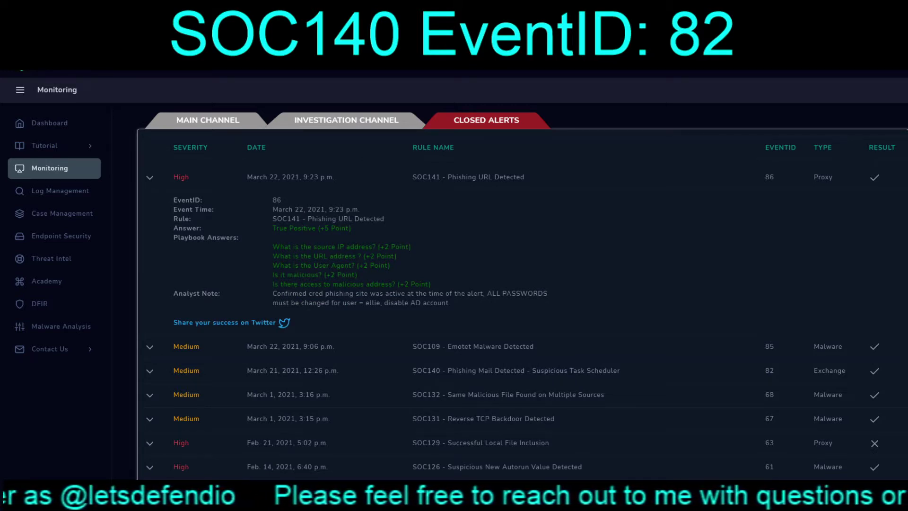
left_click(149, 371)
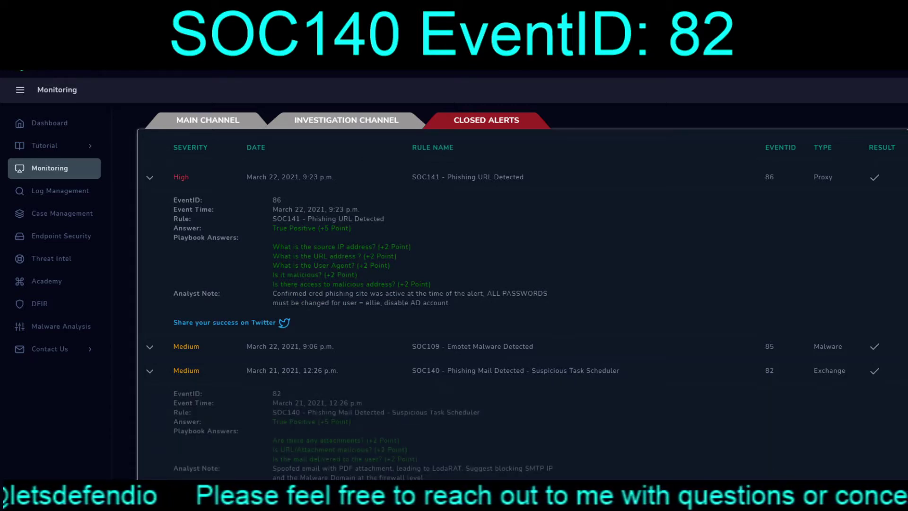
scroll(522, 278, "down", 1)
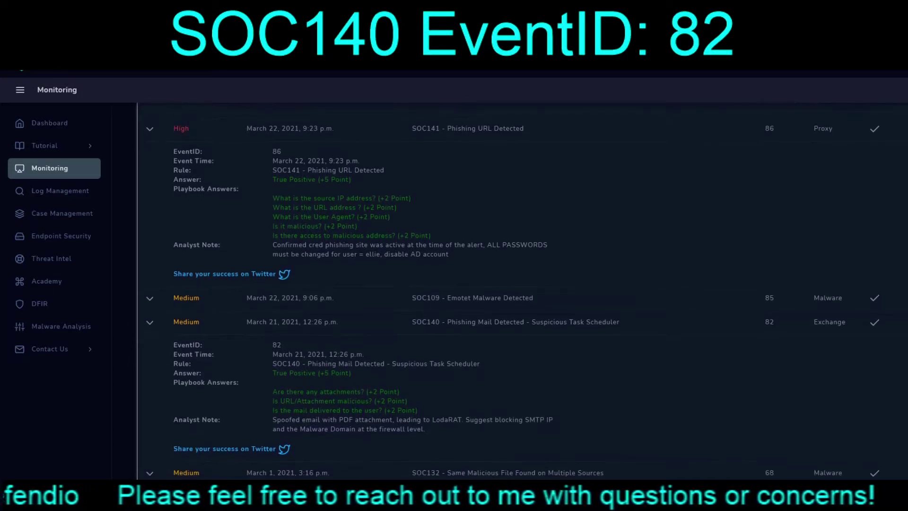